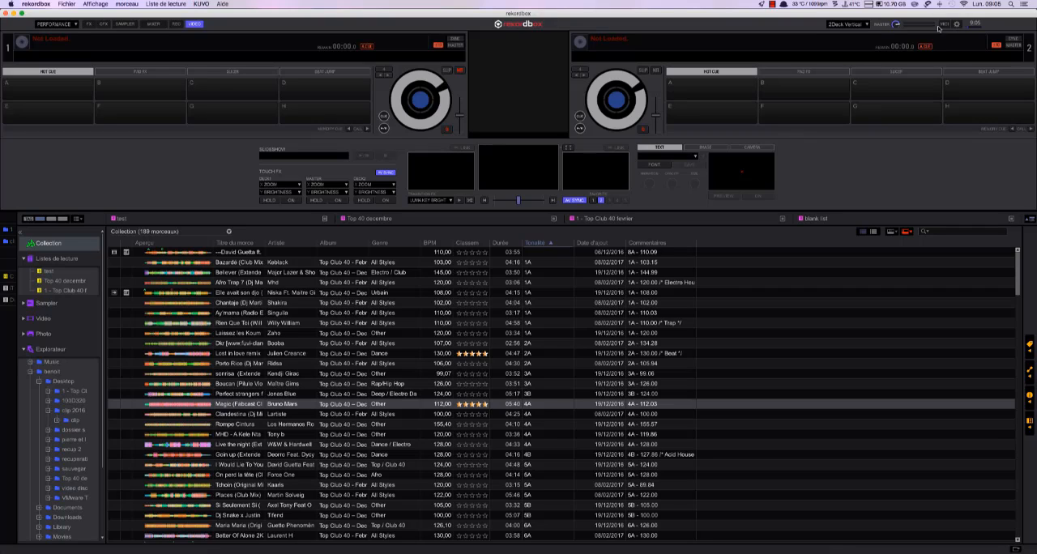
- Review the Contrôleur settings and the shortcut for Rechercher dans la collection in the Clavier preferences, leaving them as they are
left_click(956, 27)
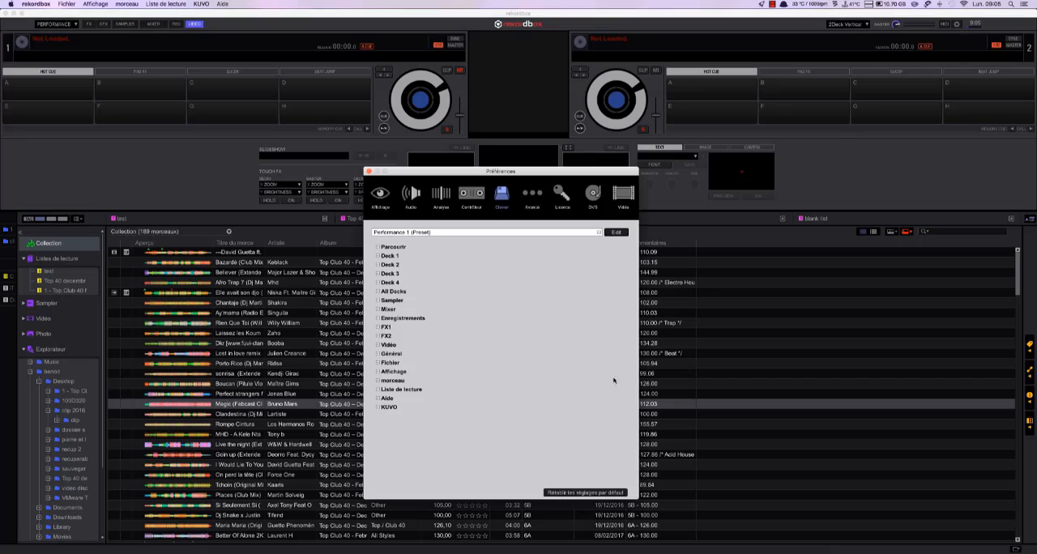
left_click(472, 198)
left_click(560, 227)
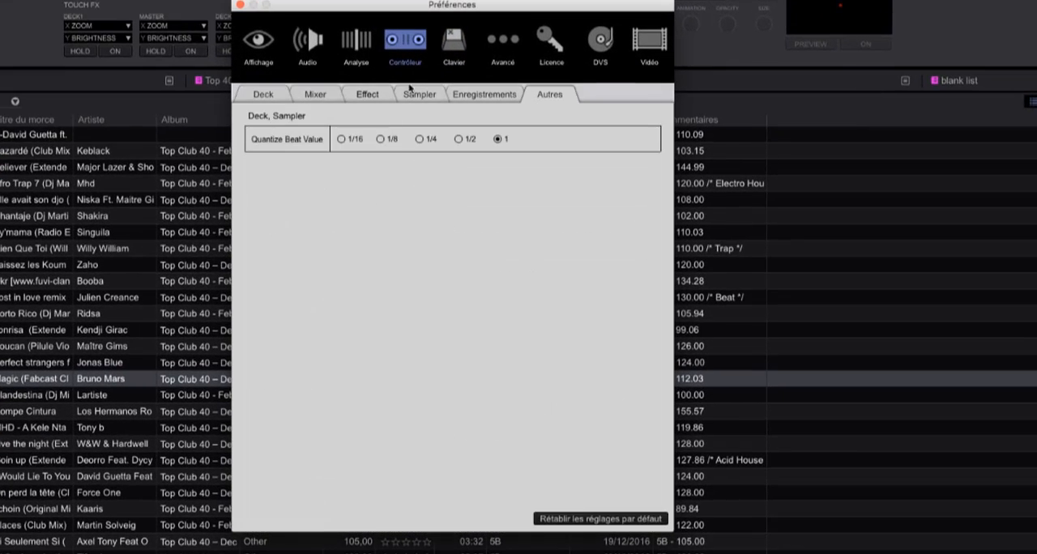
left_click(454, 53)
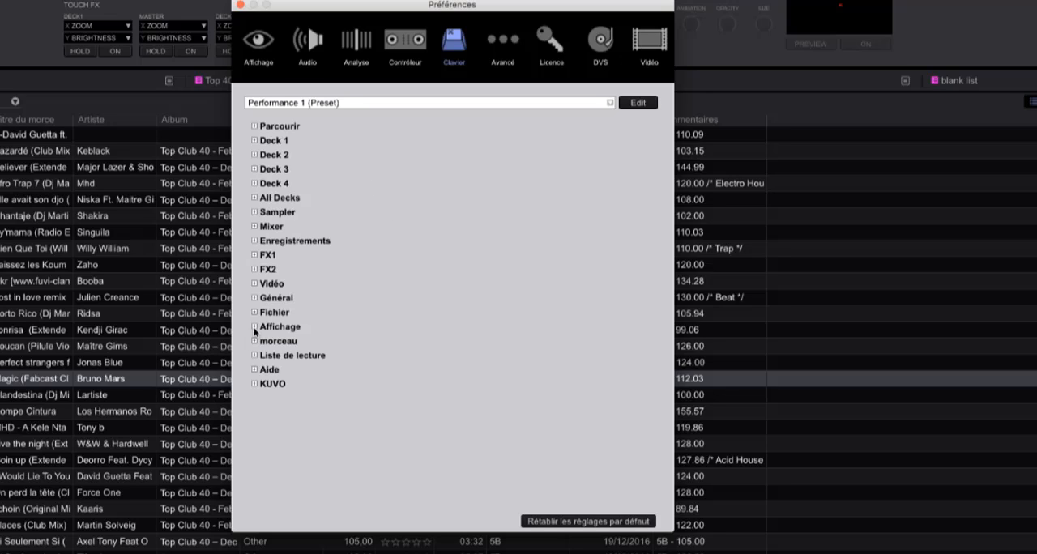
left_click(255, 297)
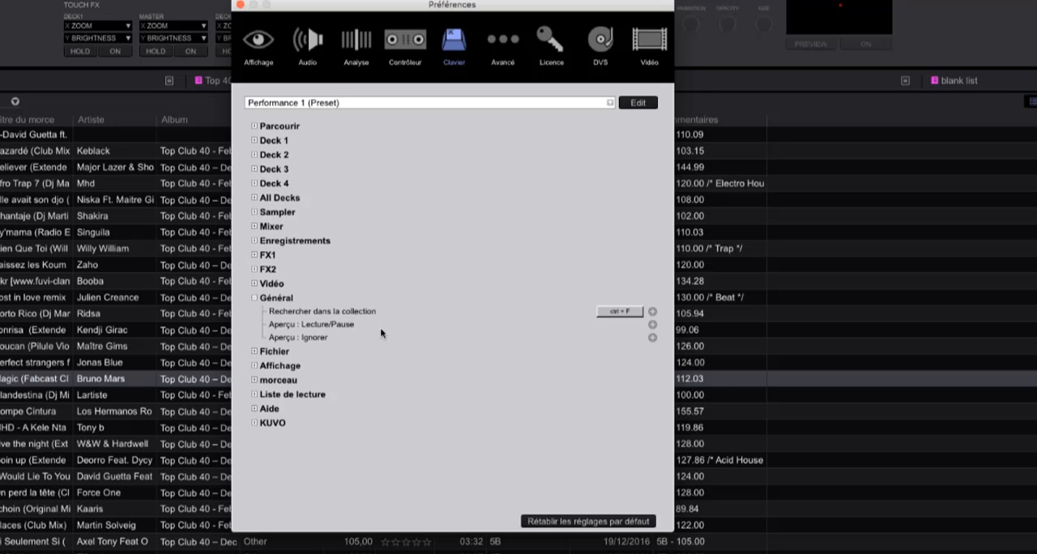
left_click(622, 314)
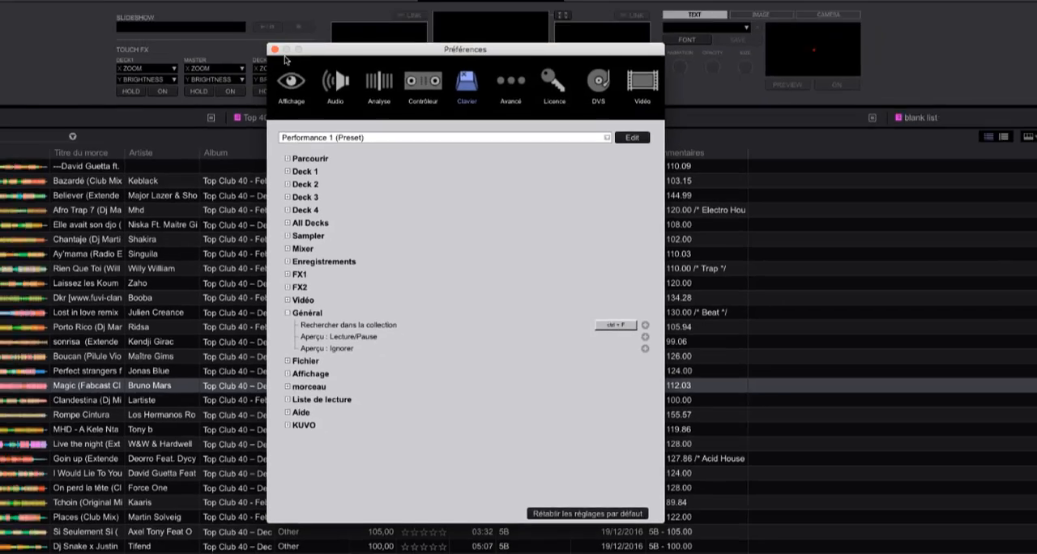
left_click(274, 50)
- Browse to the clip 2016 folder, select the El Taxi video, and return to the Collection's search field
left_click(80, 413)
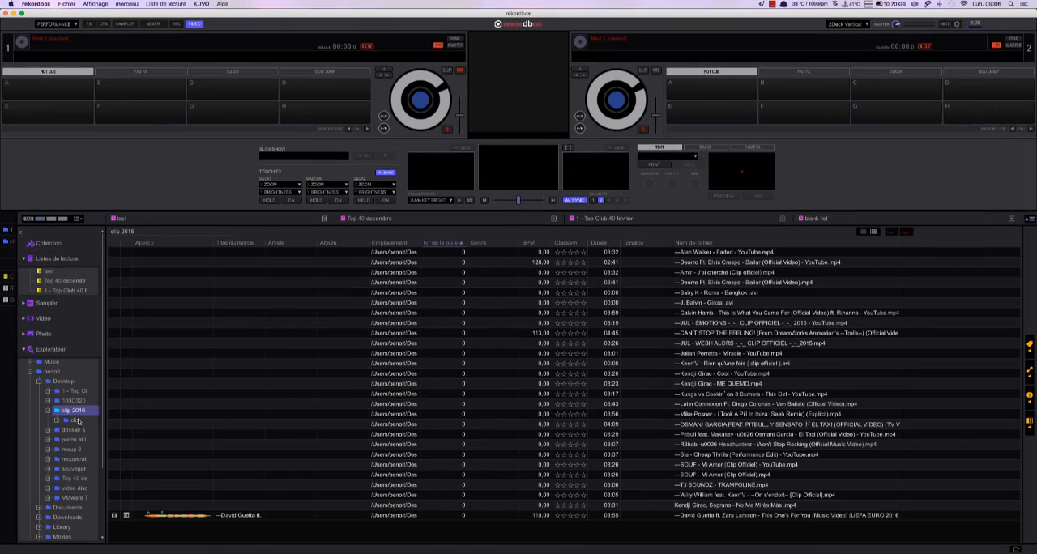
left_click(355, 424)
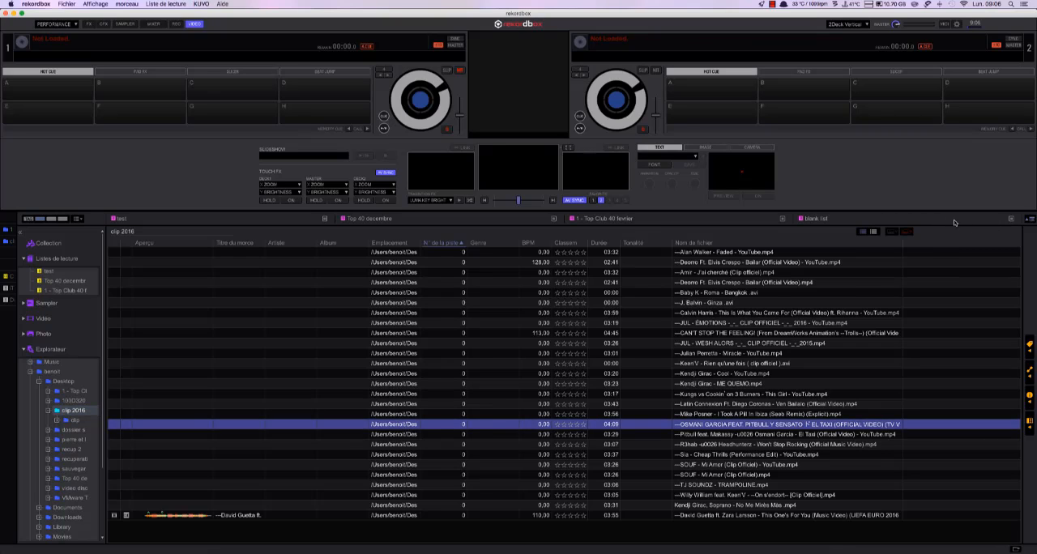
left_click(54, 247)
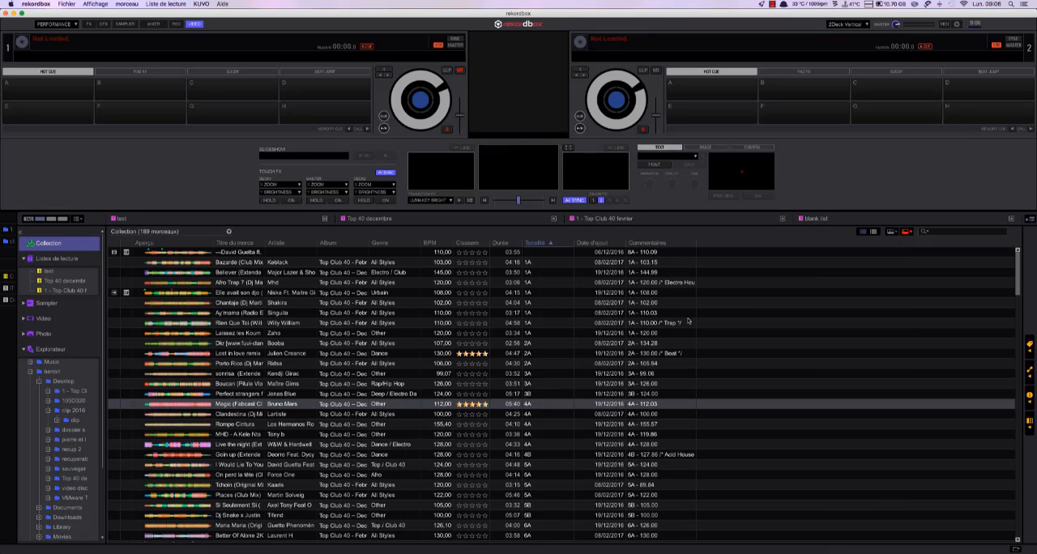
left_click(943, 233)
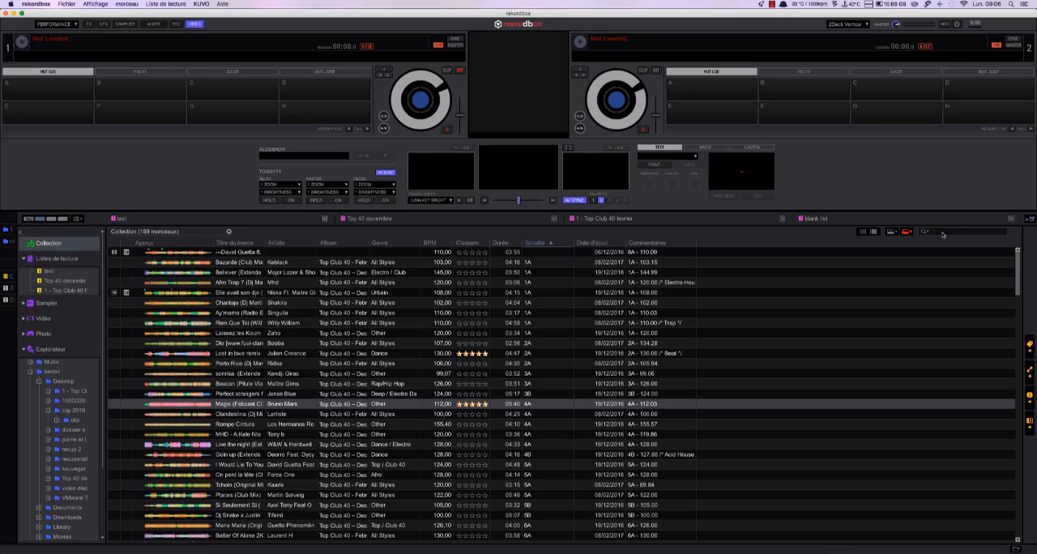
- Select the Gérard Philipe mp3 in the pierre et loup folder and jump to the collection search with its keyboard shortcut
left_click(75, 440)
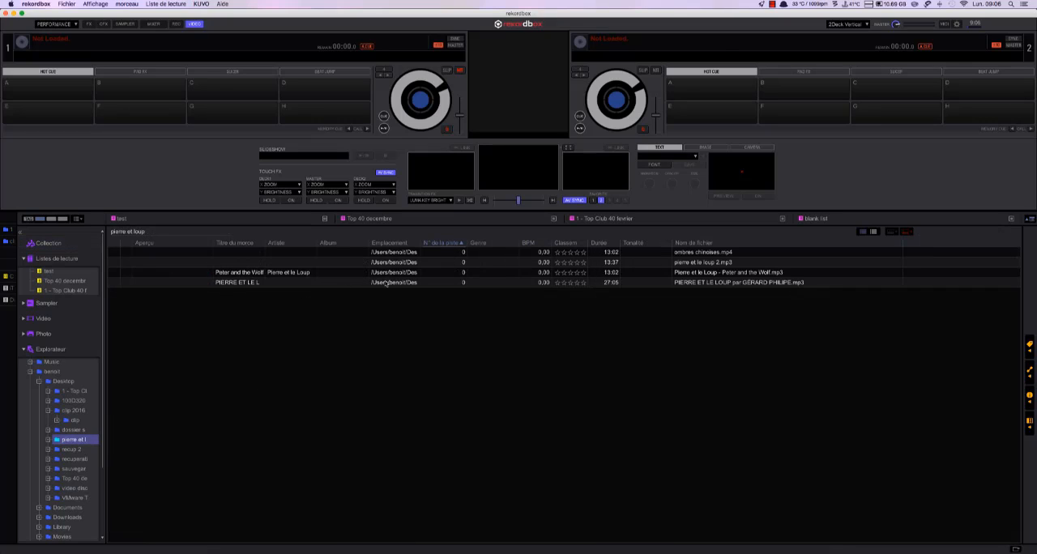
left_click(386, 282)
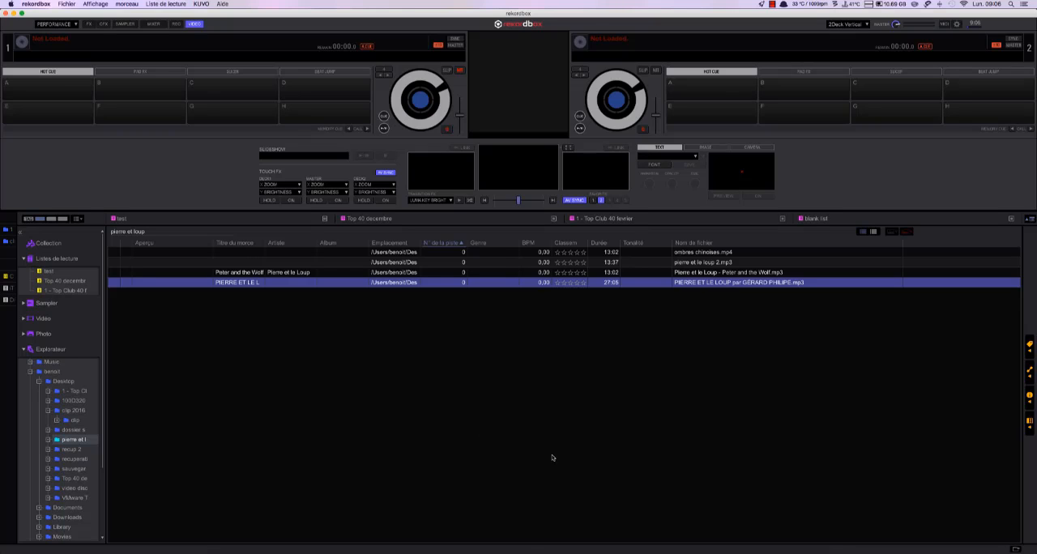
key("super+f")
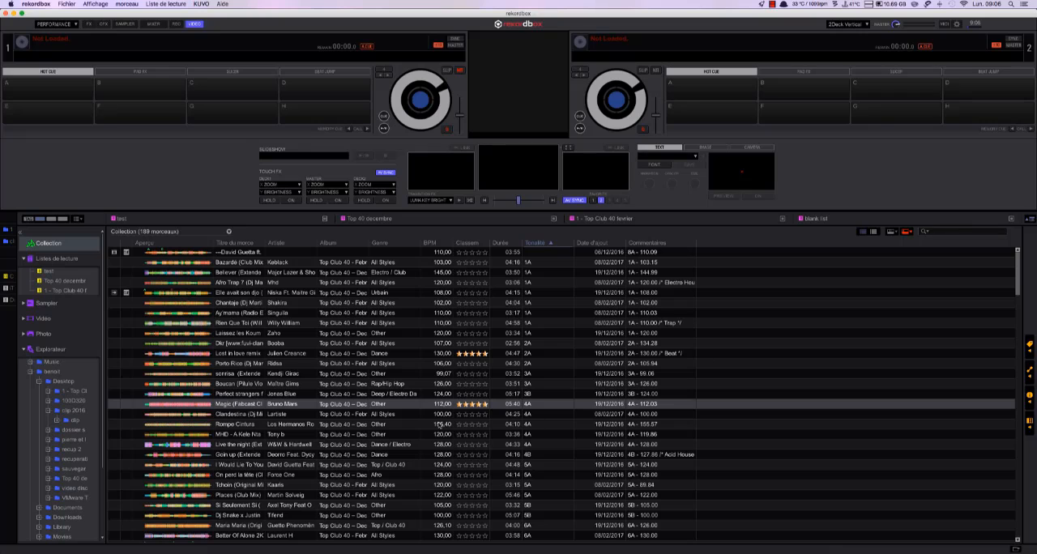
- In the Clavier preferences, assign escape as the shortcut for Rechercher dans la collection and remove its ctrl + F shortcut
left_click(73, 410)
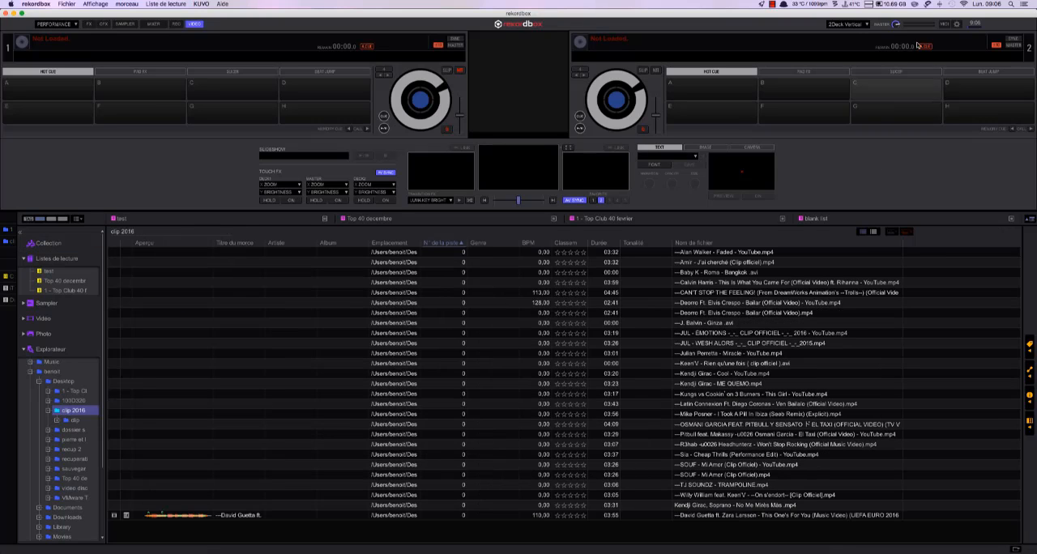
left_click(958, 26)
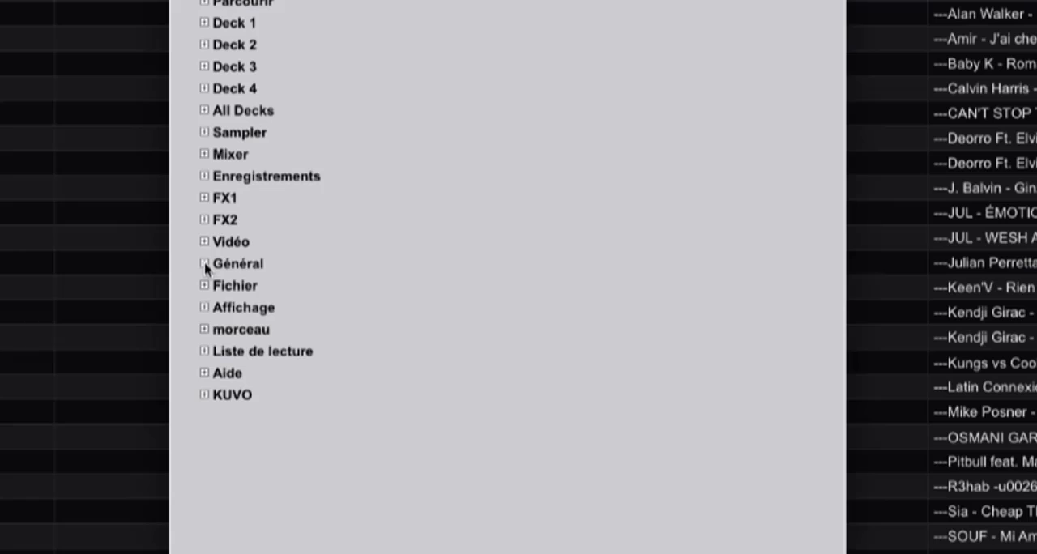
left_click(204, 264)
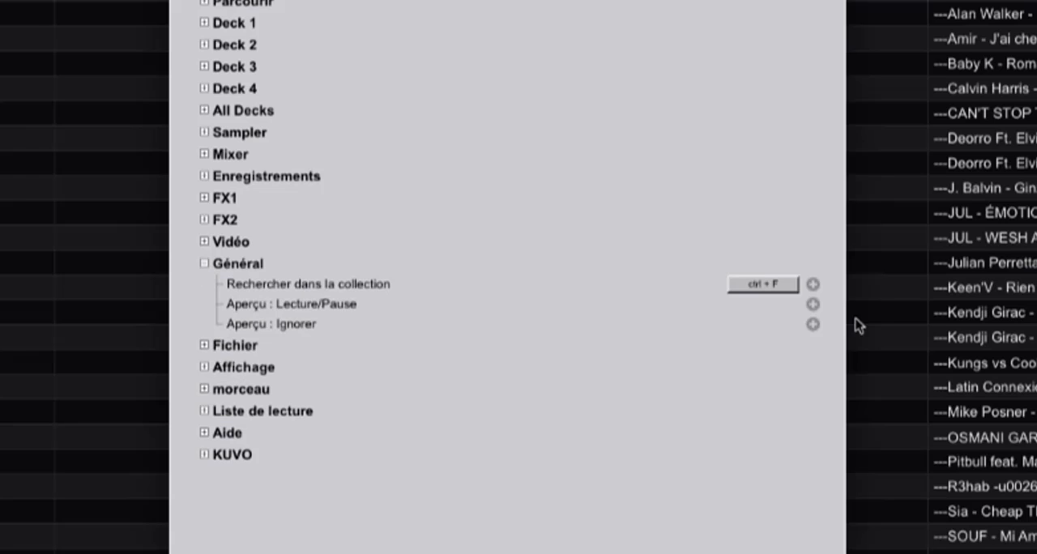
left_click(813, 285)
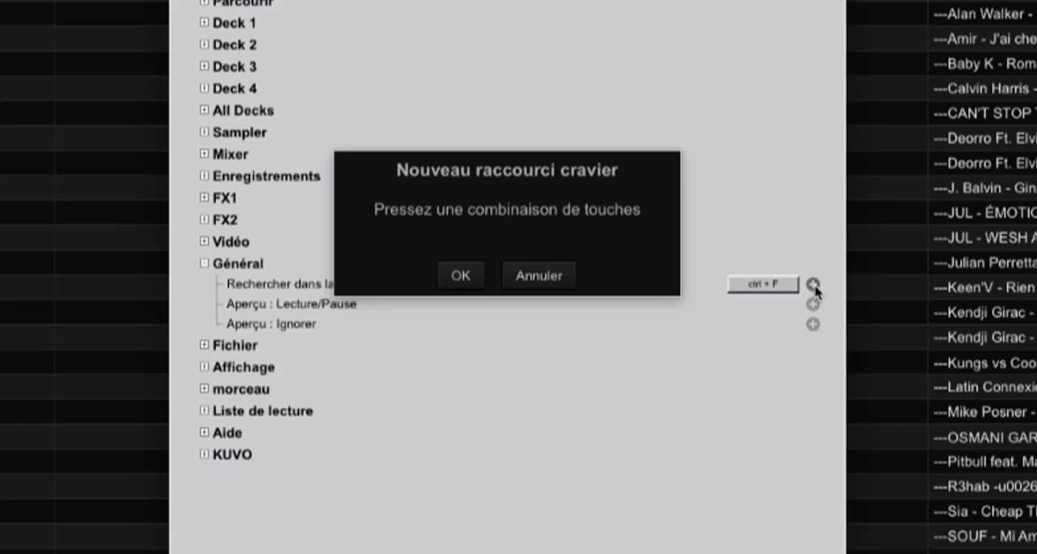
key("Escape")
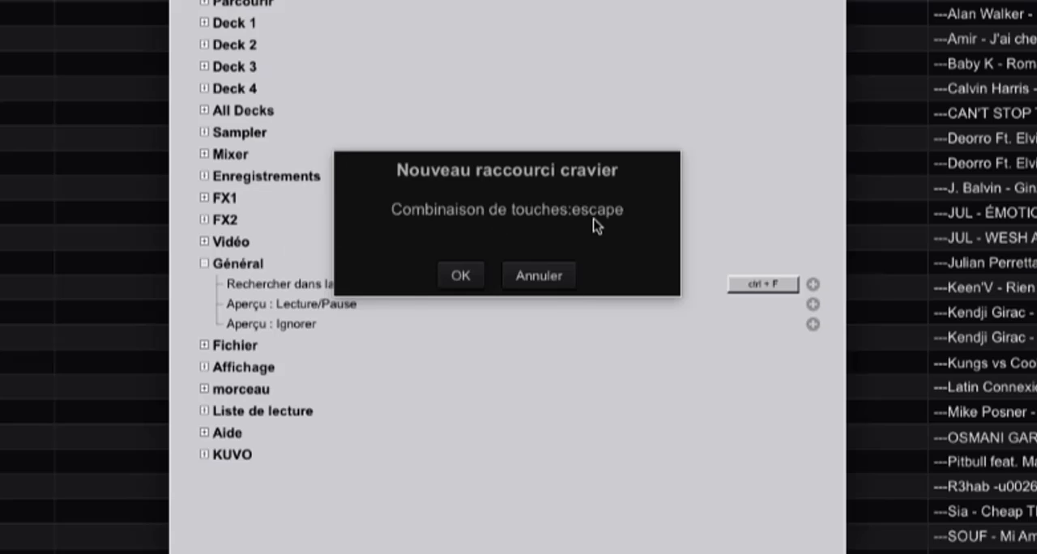
left_click(463, 276)
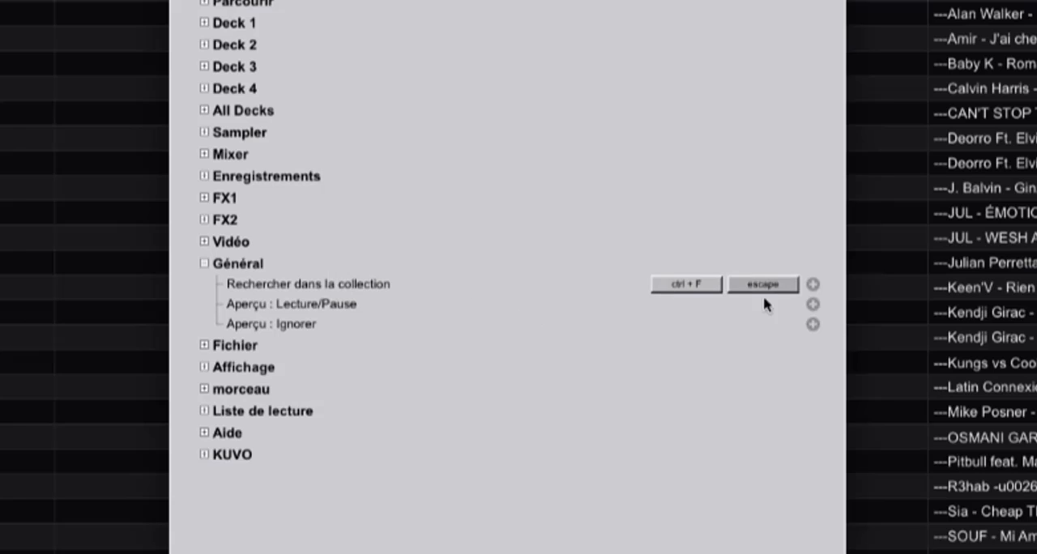
right_click(687, 290)
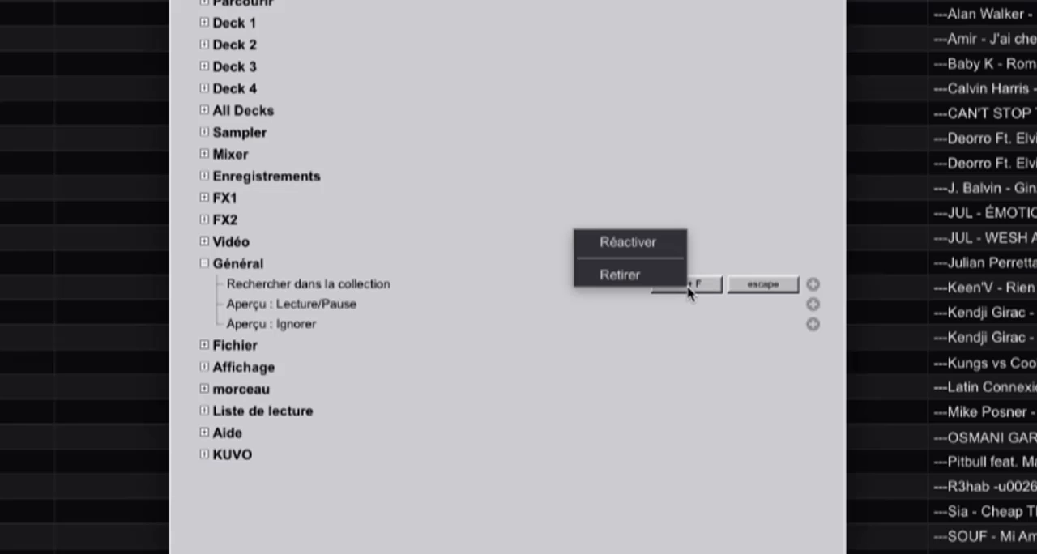
left_click(640, 277)
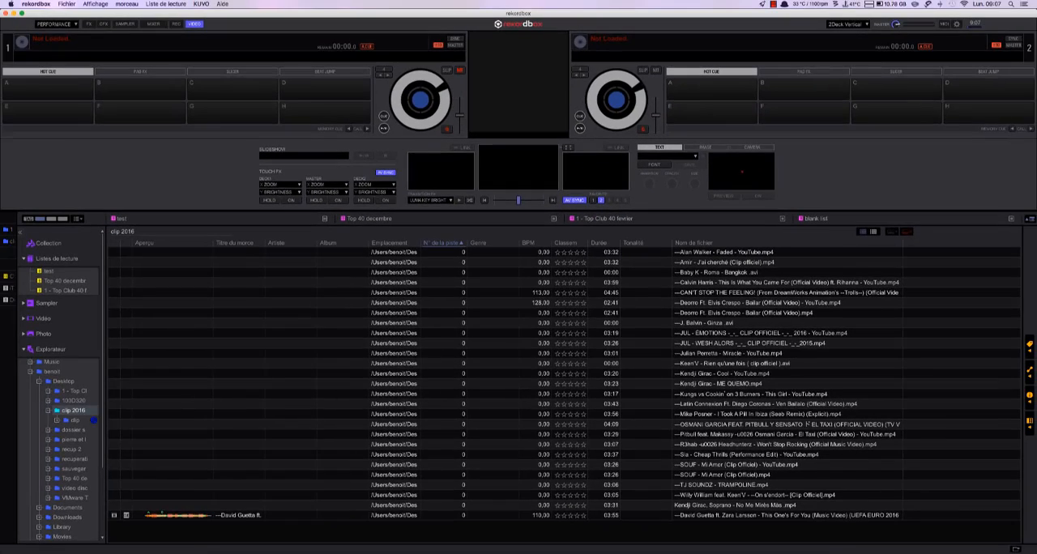
- Select the Latin Connexion video in the clip 2016 folder and test the collection search shortcut from there
left_click(90, 414)
left_click(75, 421)
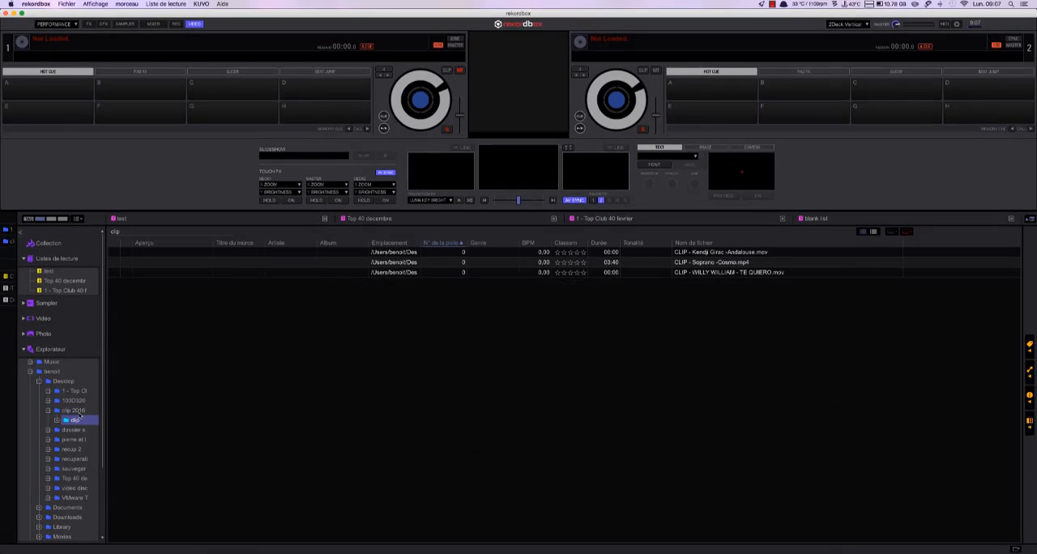
left_click(79, 411)
left_click(646, 356)
left_click(629, 402)
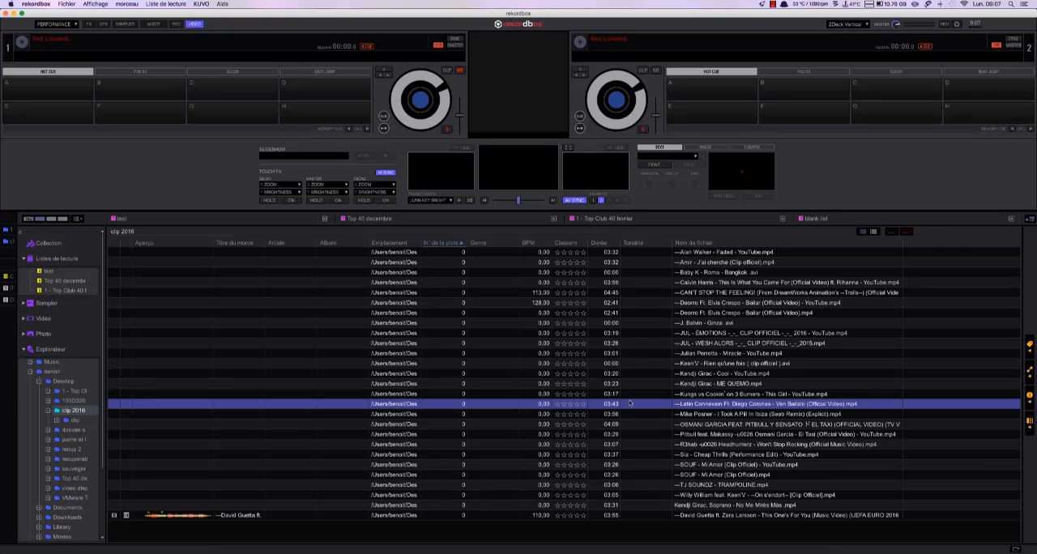
key("super+f")
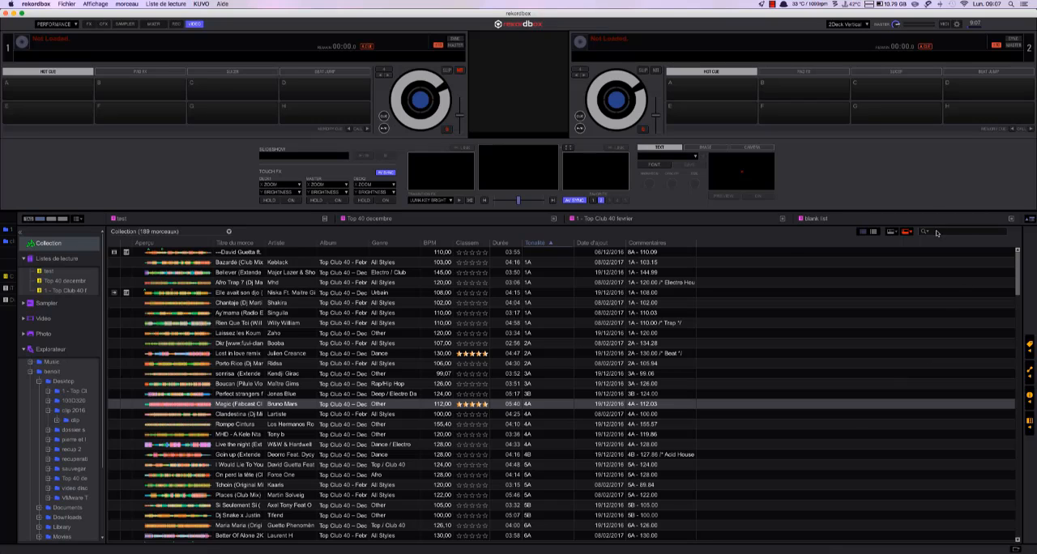
- Test the escape search shortcut from tracks in the Collection and from the Top 40 decembre playlist
left_click(221, 444)
left_click(253, 394)
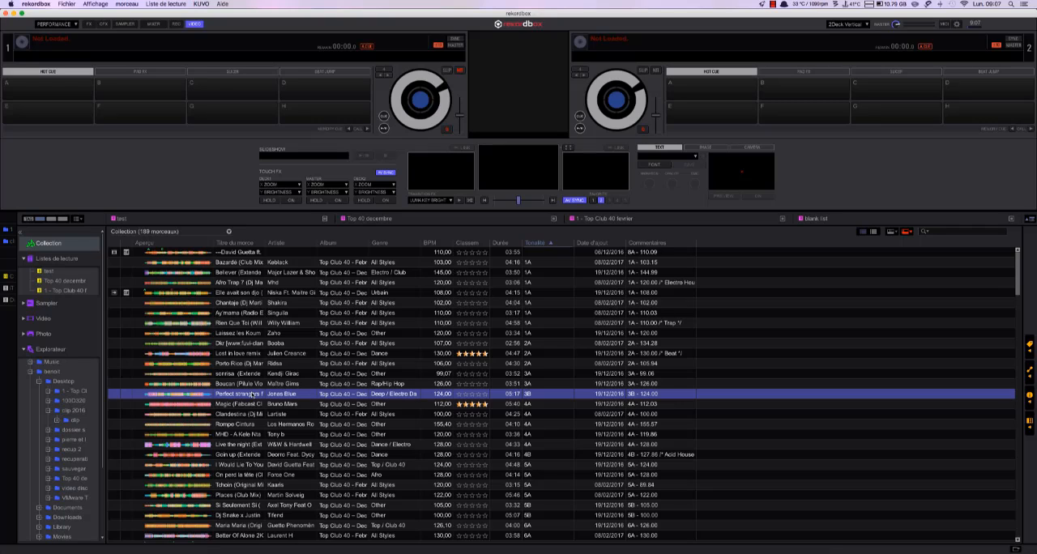
key("Escape")
left_click(372, 464)
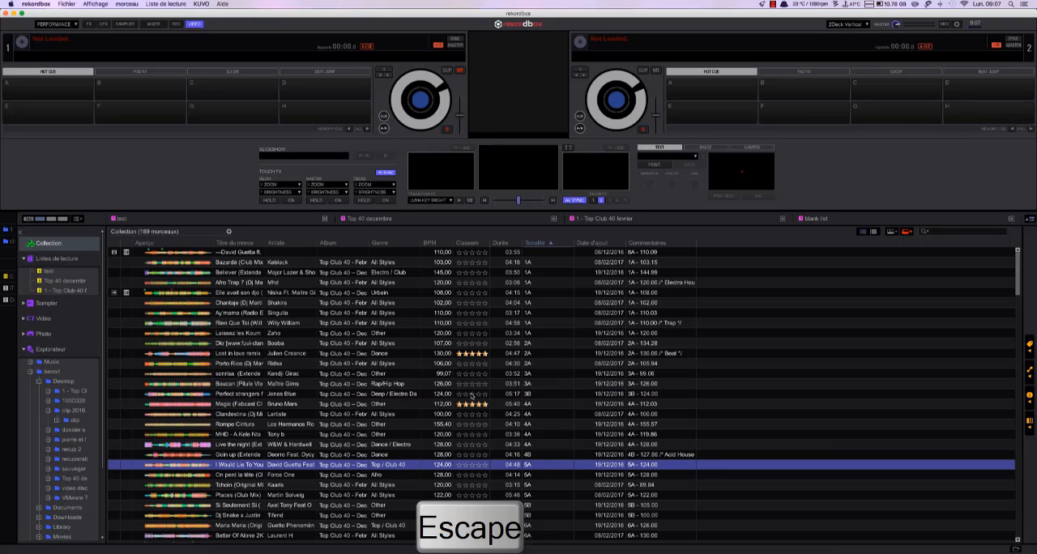
key("super+f")
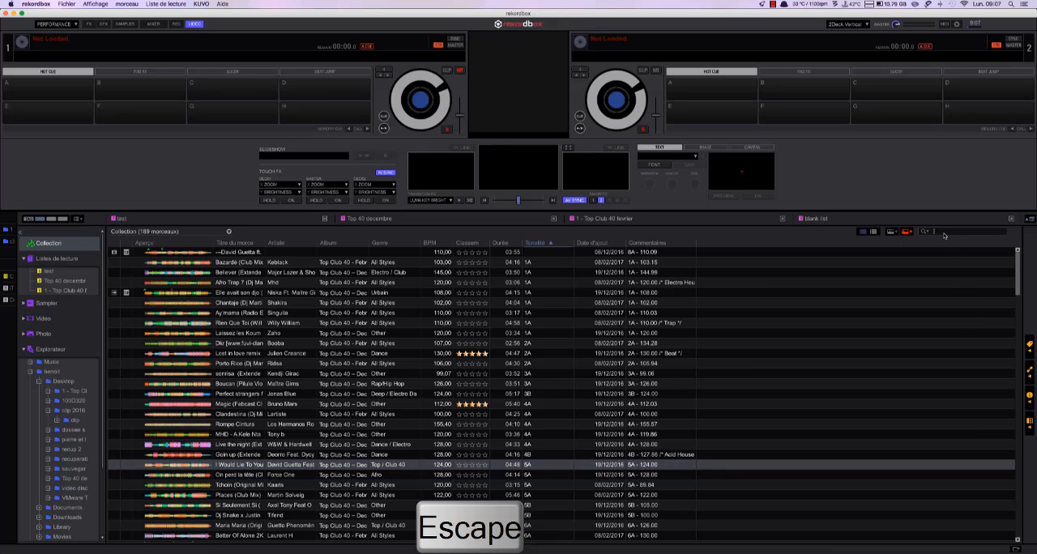
left_click(73, 282)
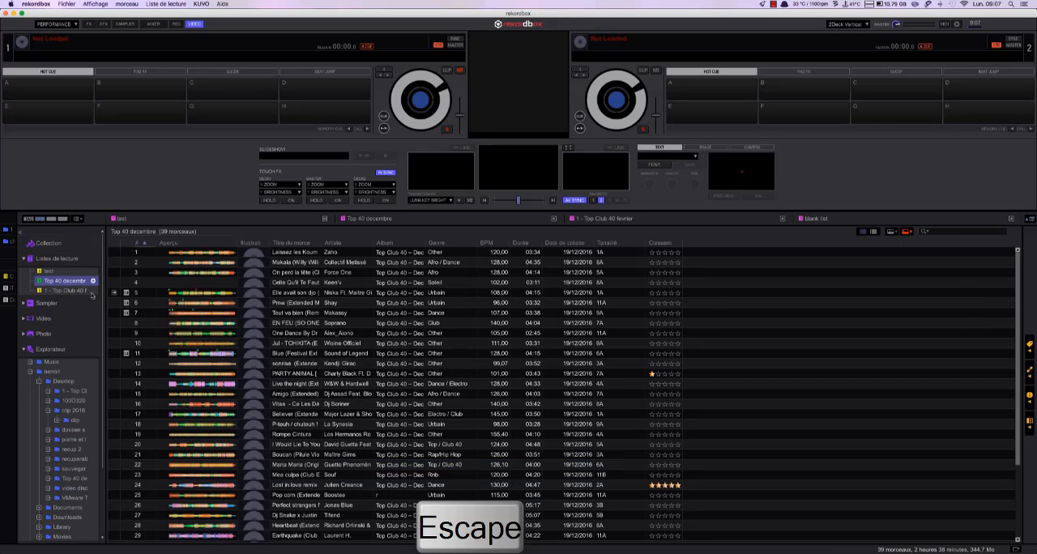
key("Escape")
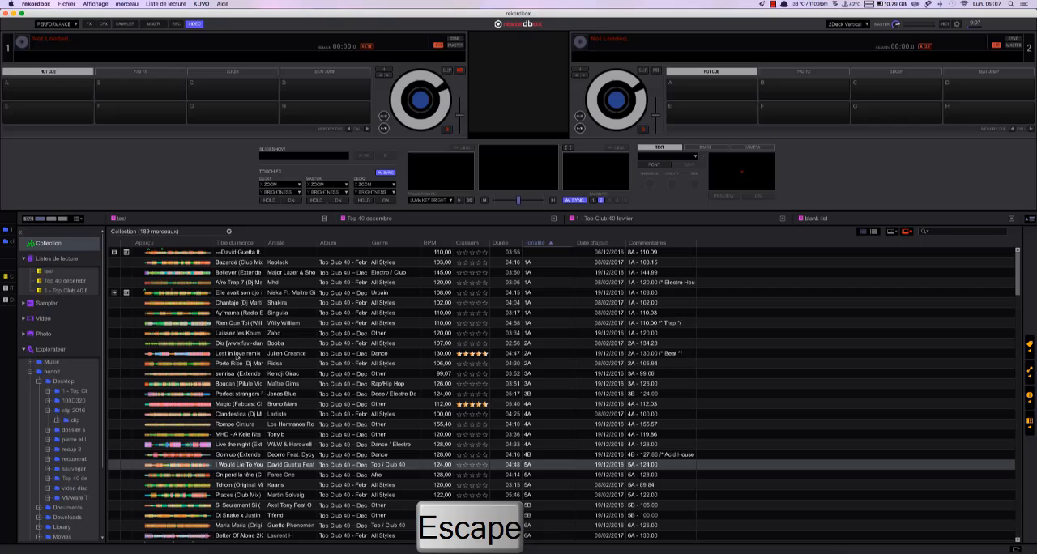
- Select the Dkr track and switch repeatedly between the Parcourir view and the 2Deck Vertical layout with the keyboard shortcut
left_click(957, 24)
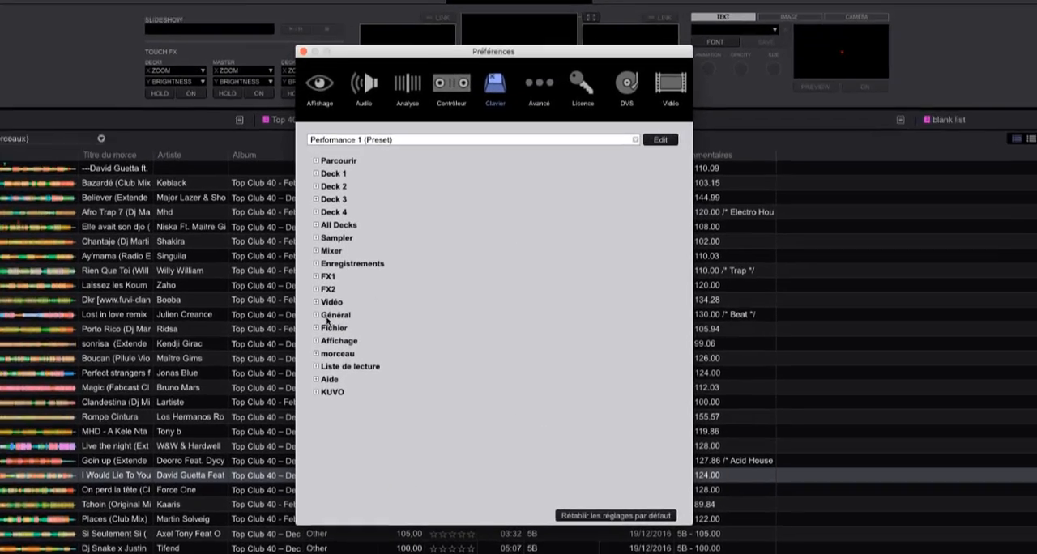
left_click(303, 52)
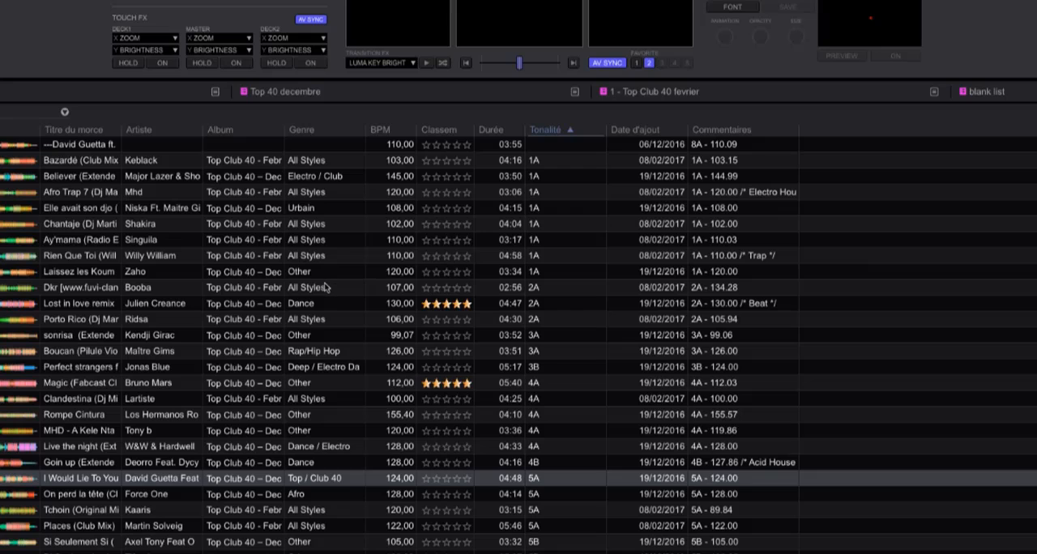
left_click(754, 285)
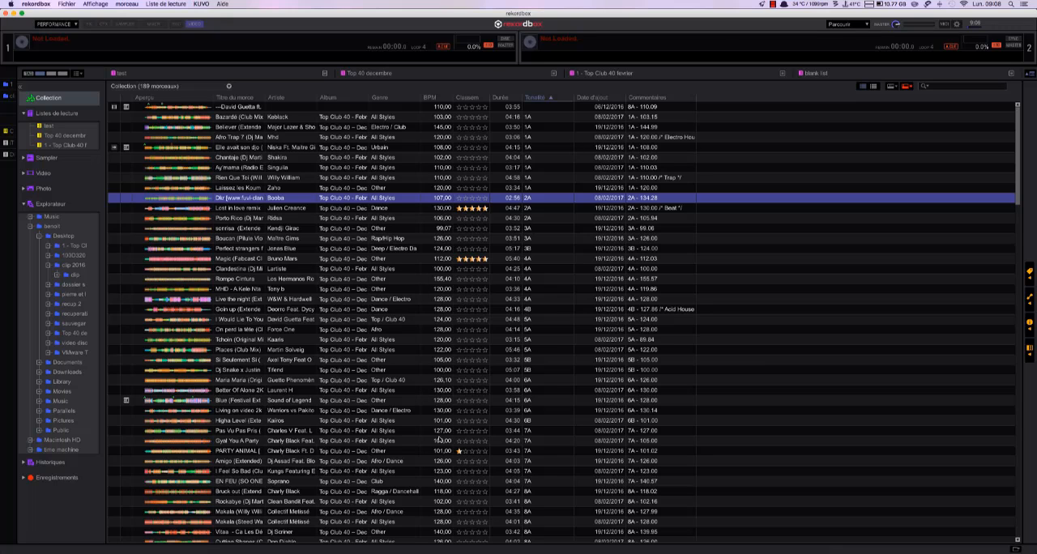
key("space")
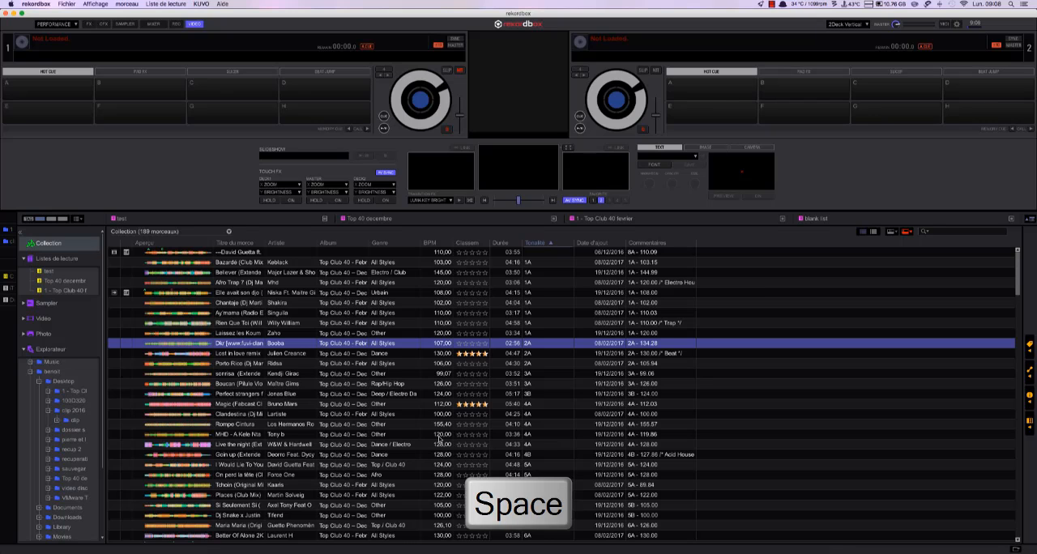
key("space")
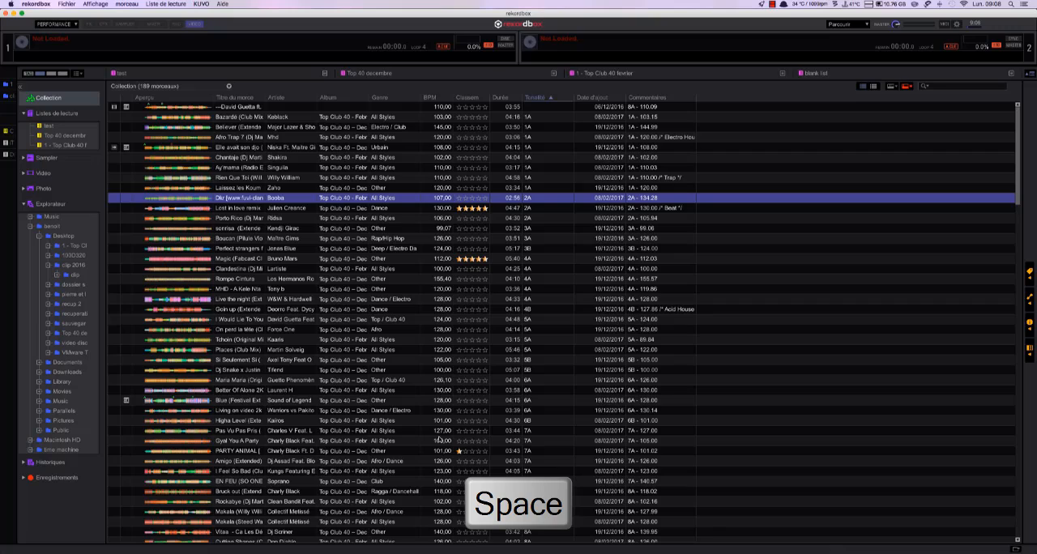
key("space")
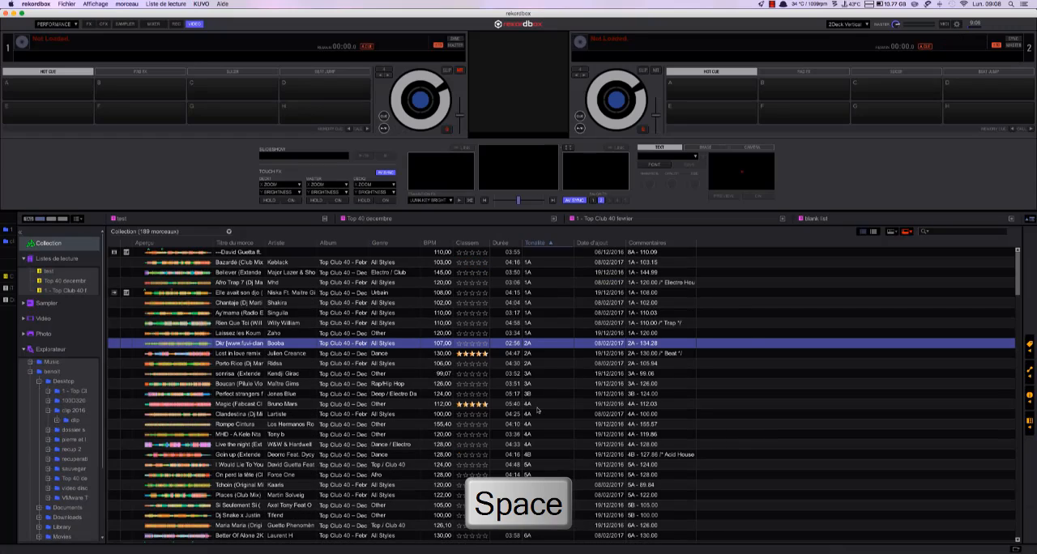
- Open the Avancé preferences and look at the iTunes Library file setting under Base de données
key("super+comma")
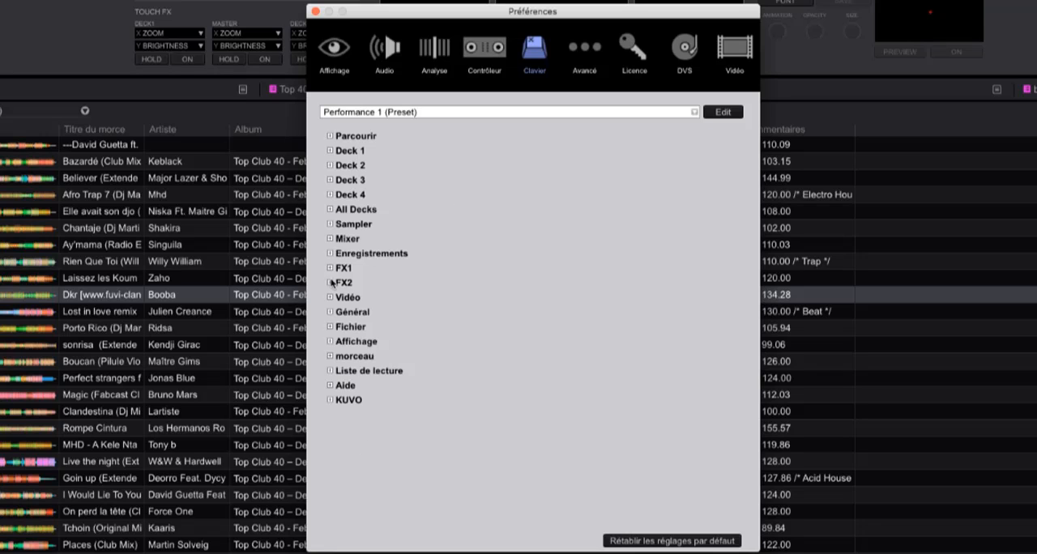
left_click(580, 52)
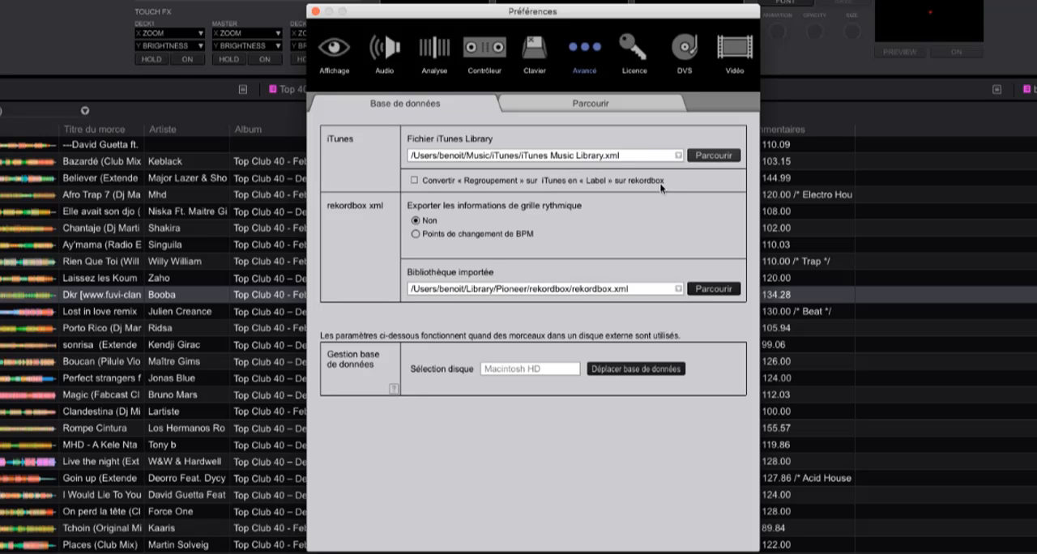
left_click(731, 154)
left_click(716, 204)
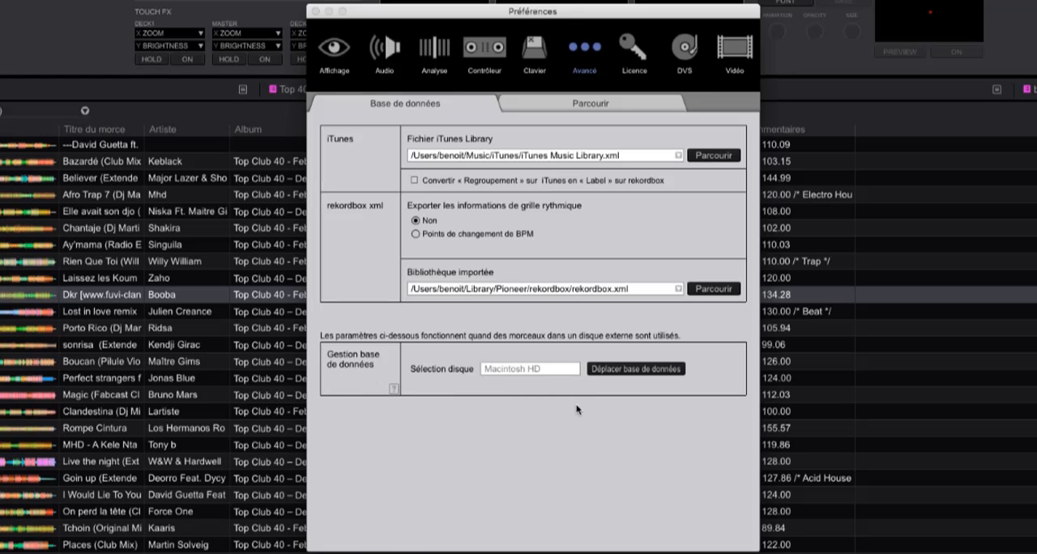
- Check which disks are offered for moving the Master Database and cancel without moving it
left_click(650, 371)
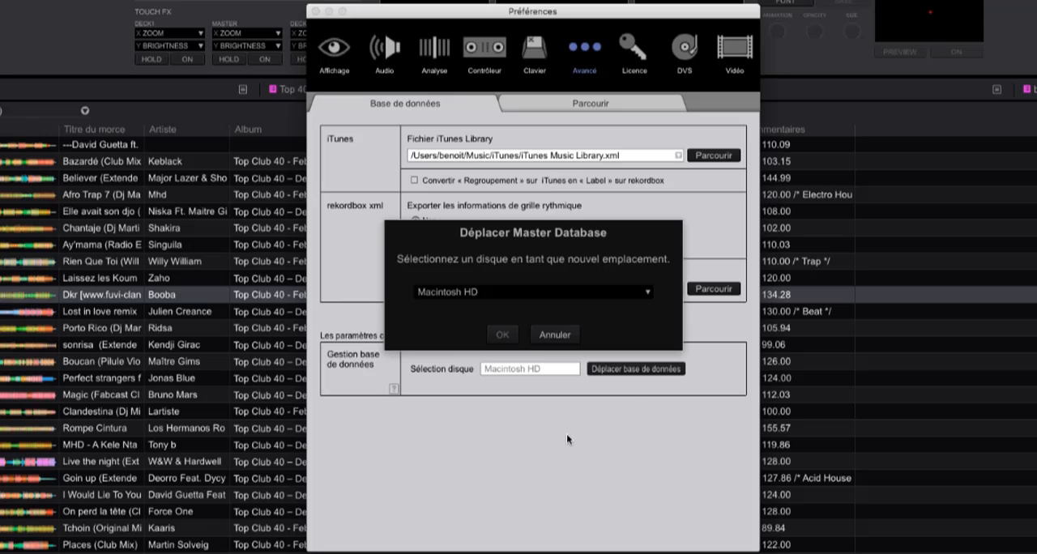
left_click(601, 297)
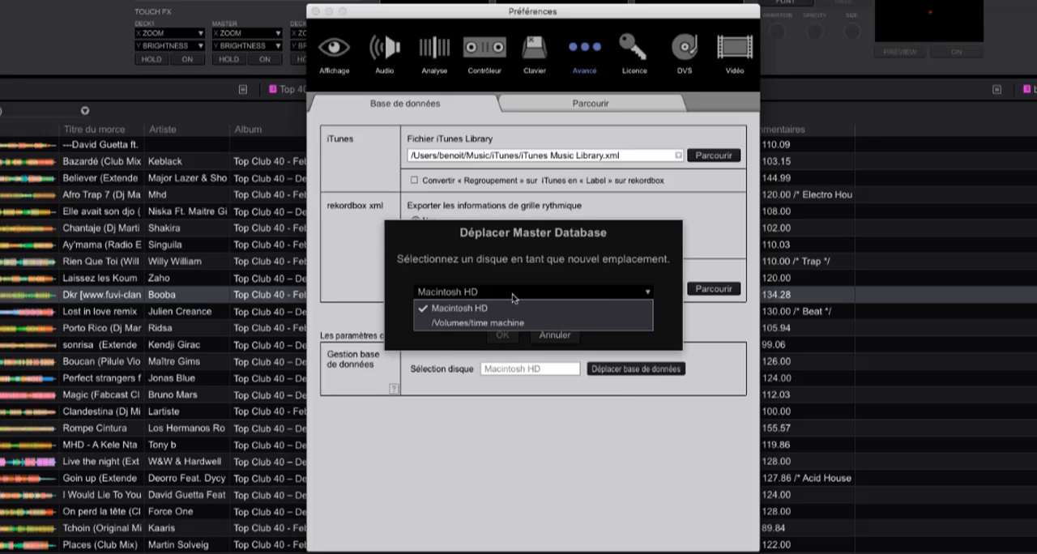
left_click(512, 248)
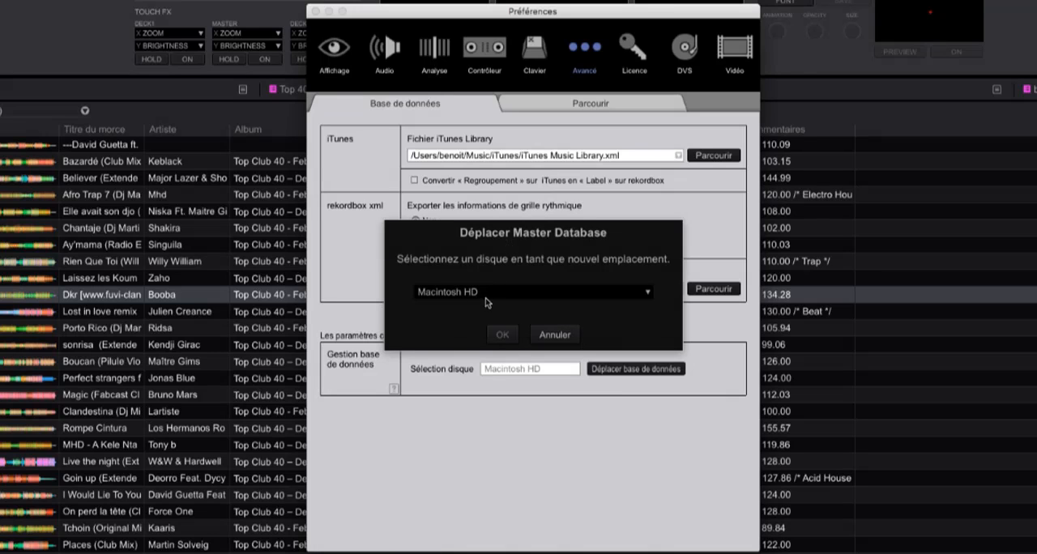
left_click(541, 334)
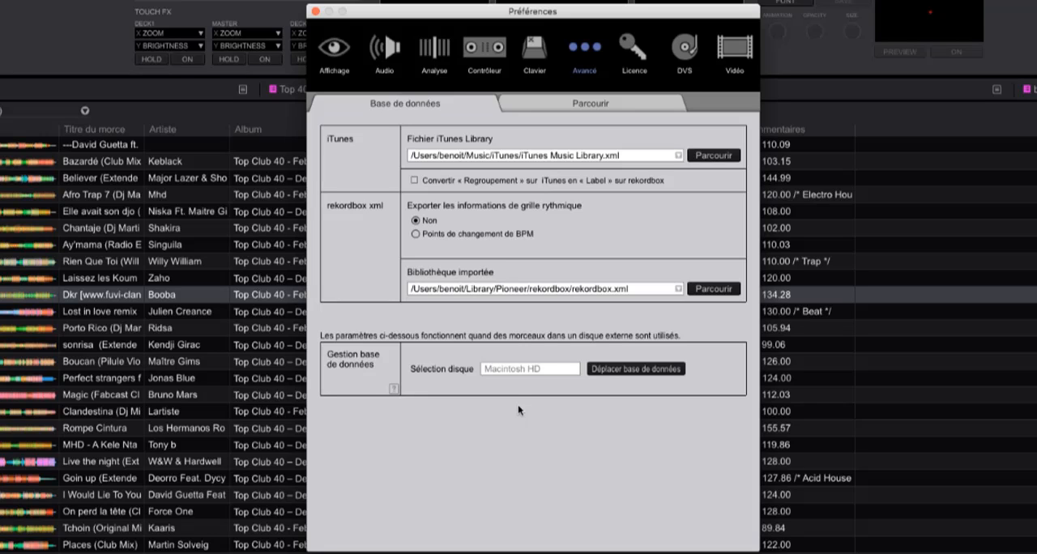
- Review the Parcourir settings in the Avancé preferences with the window moved aside from the track comments, and close Preferences
left_click(610, 100)
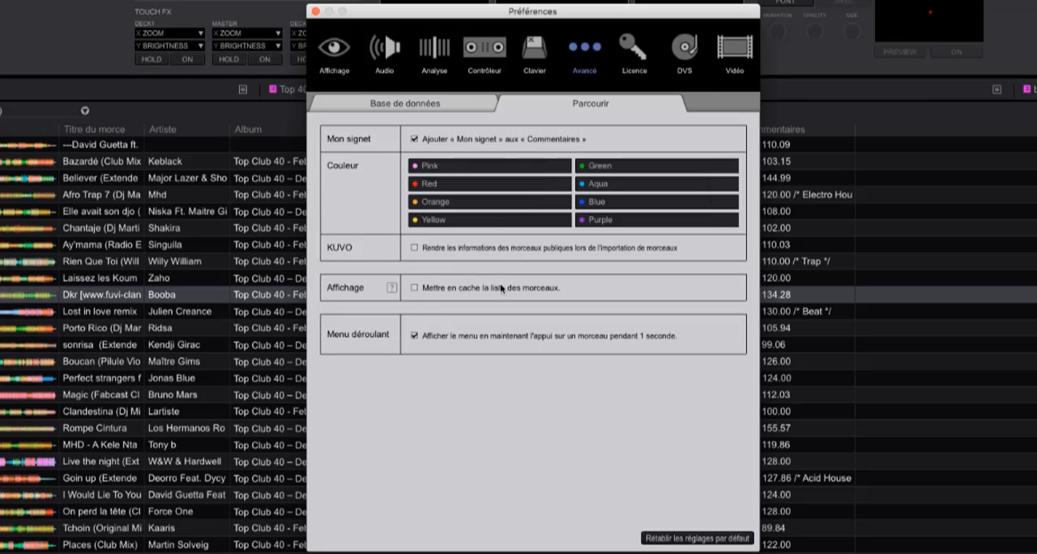
left_click_drag(487, 16, 162, 0)
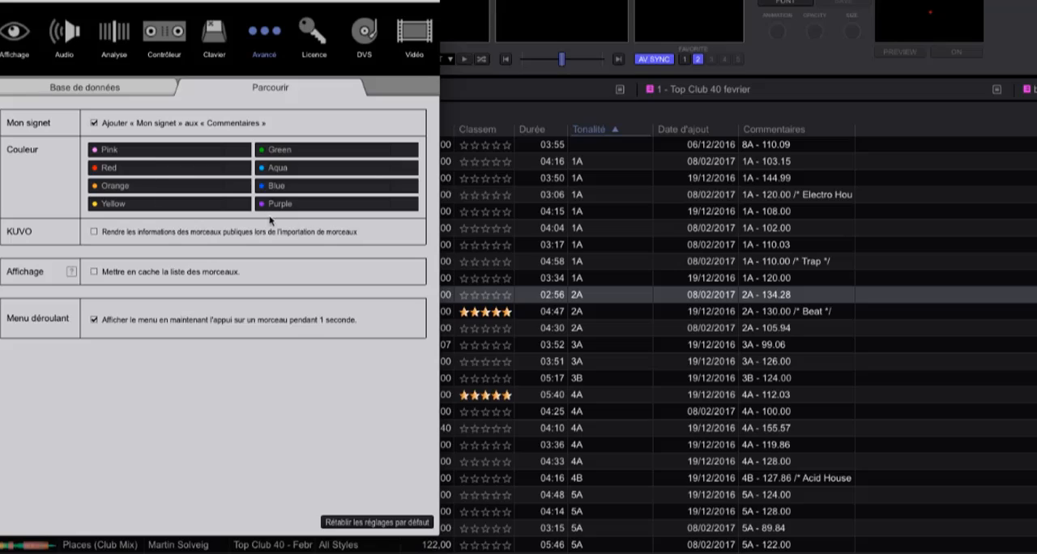
left_click(1, 1)
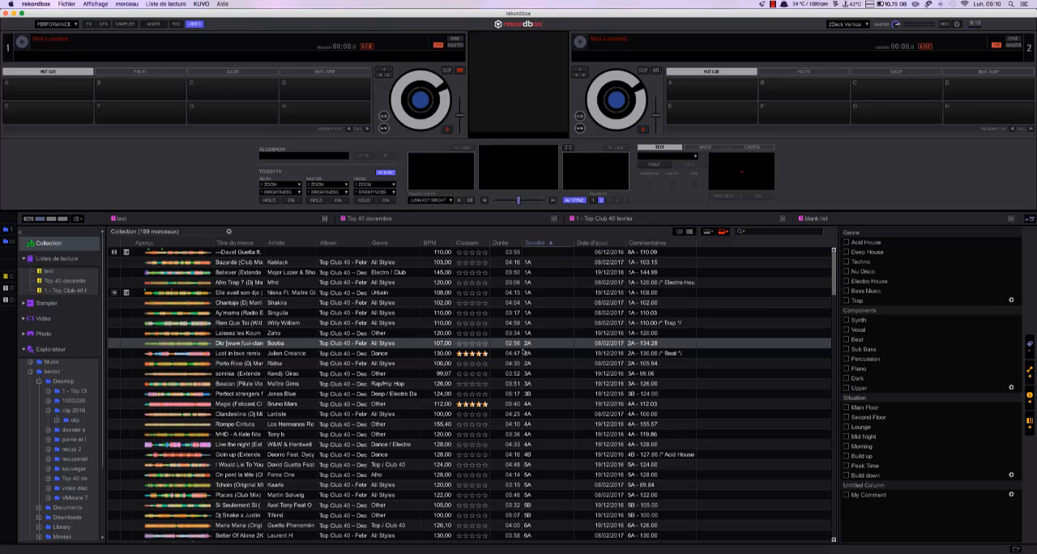
- Tag the Dkr track with Electro House, Vocal and Second Floor and hide the tag list
left_click(293, 348)
left_click(293, 348)
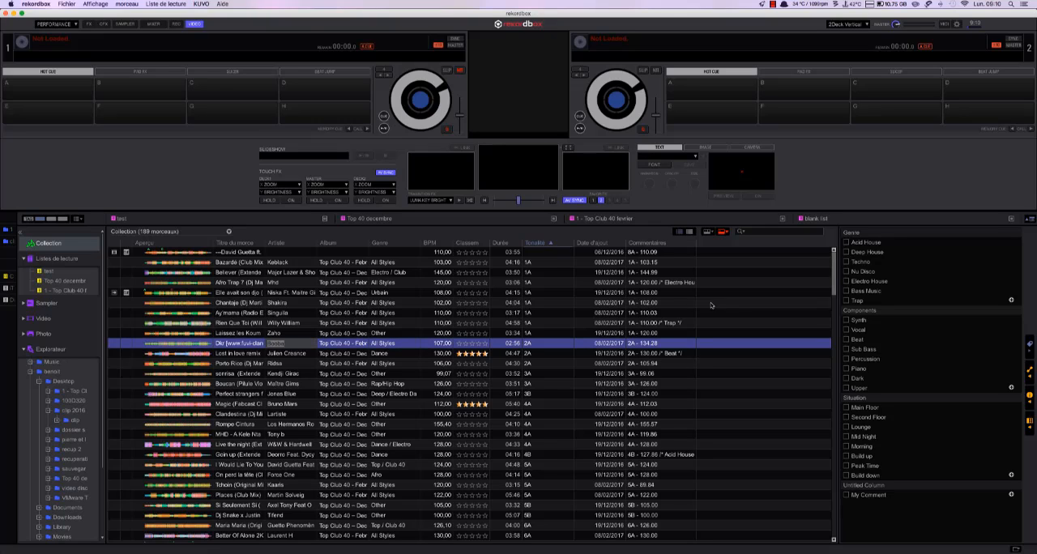
left_click(642, 341)
left_click(848, 281)
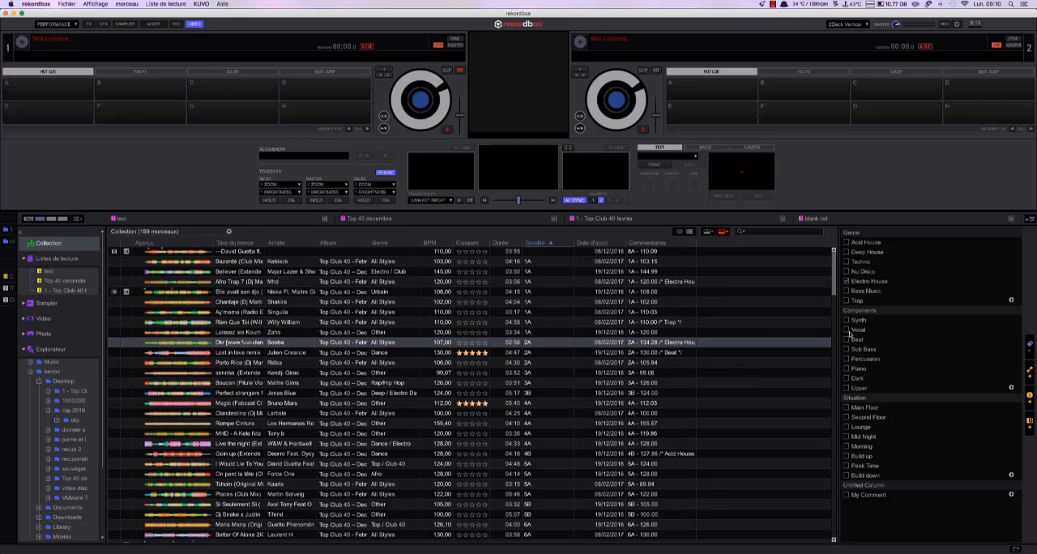
left_click(847, 330)
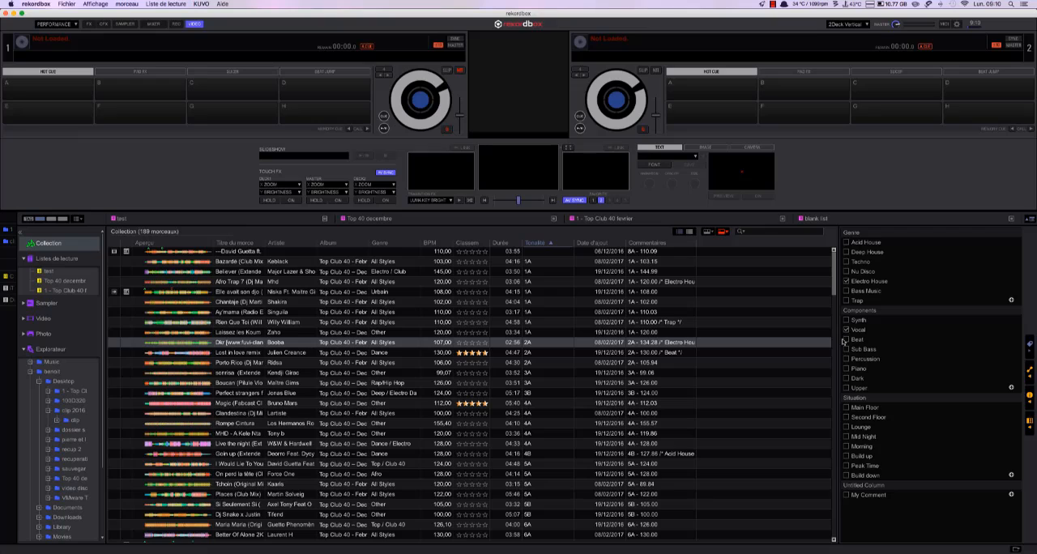
left_click(847, 417)
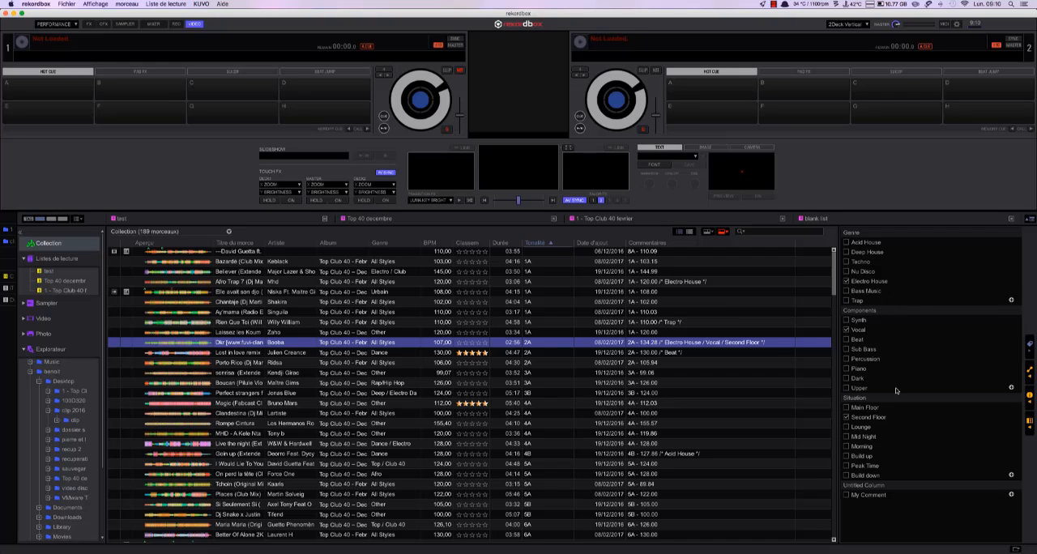
left_click(1030, 344)
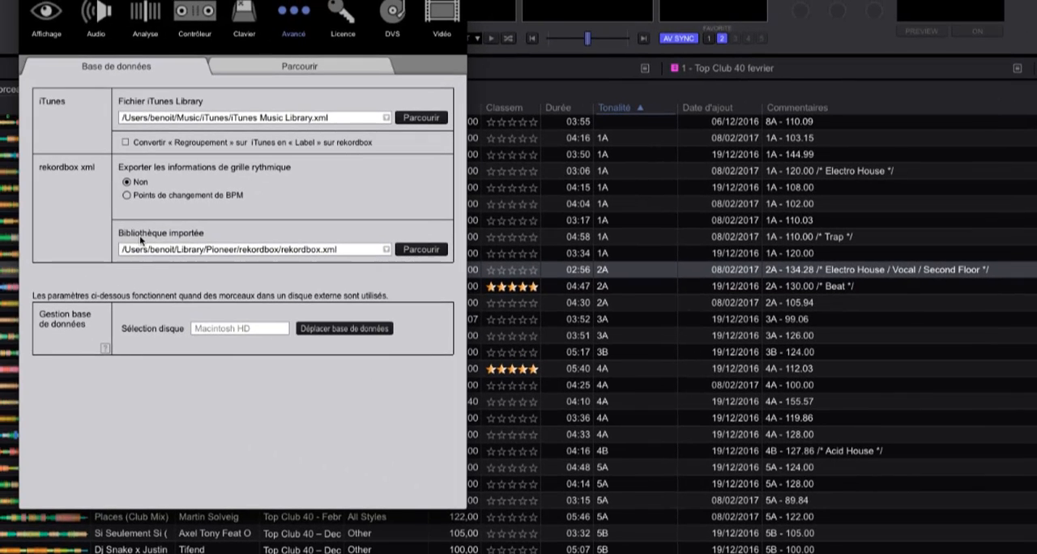
- In the Avancé preferences for Parcourir, switch adding Mon signet to Commentaires off and back on twice, confirming each change
left_click(271, 63)
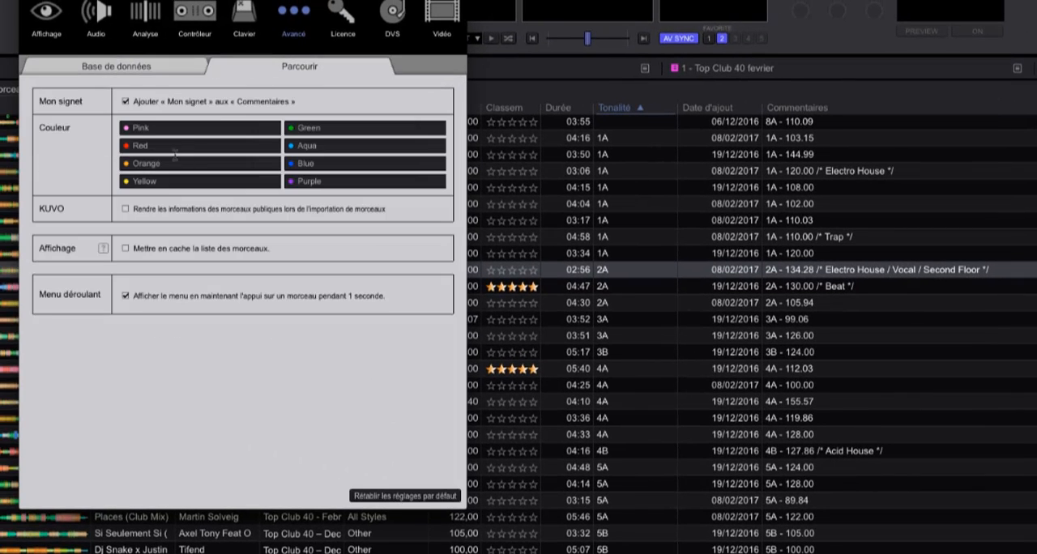
left_click(126, 102)
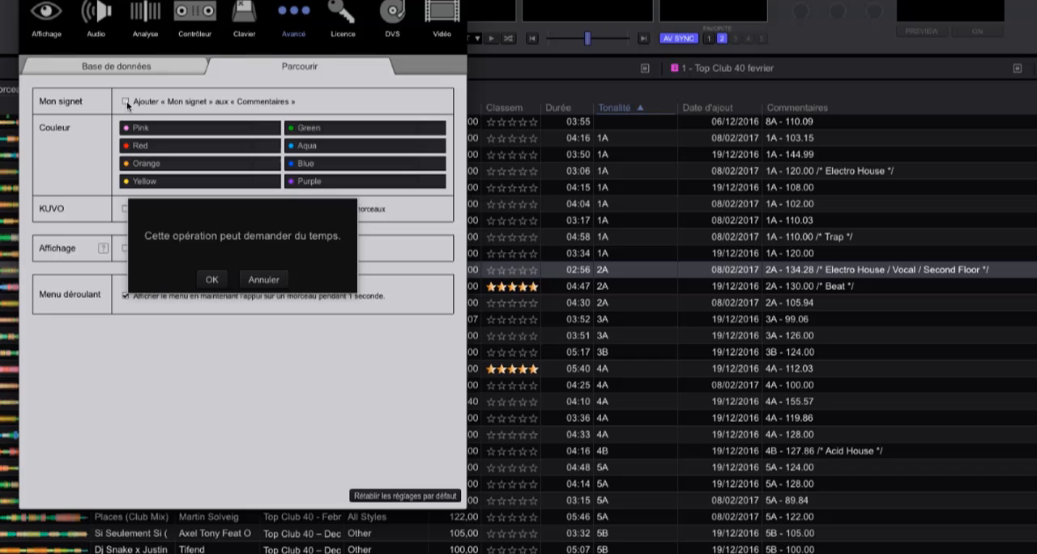
left_click(212, 280)
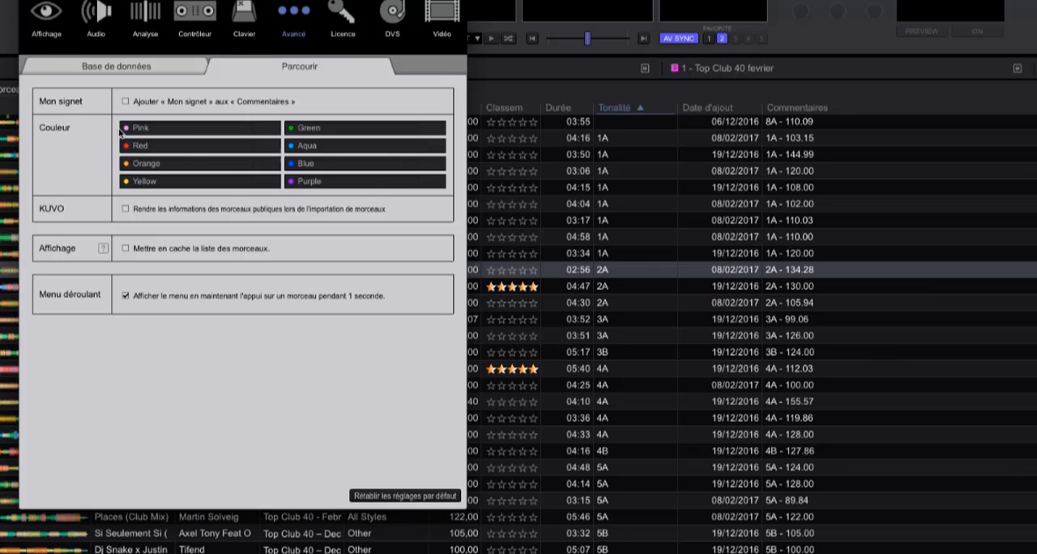
left_click(125, 102)
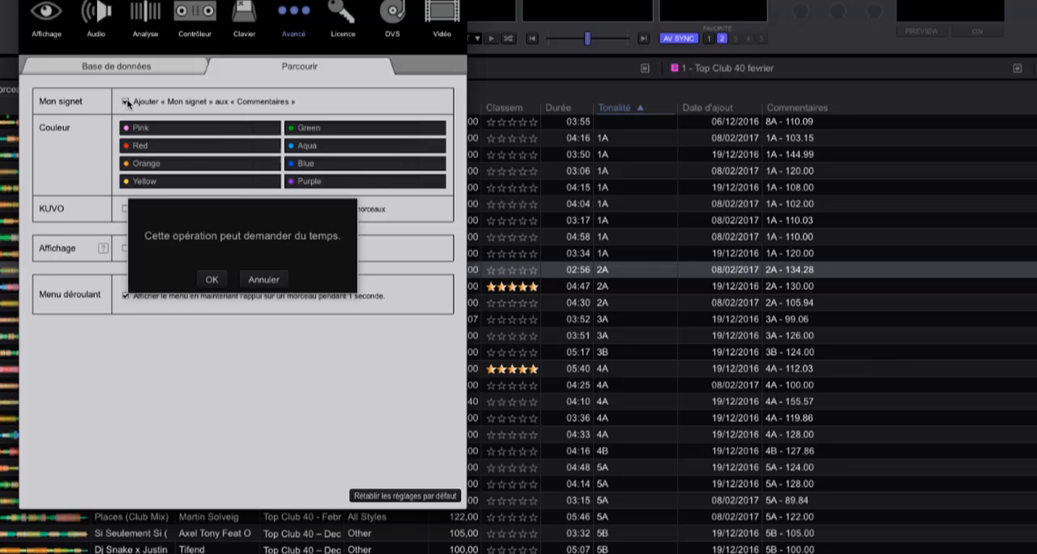
left_click(212, 280)
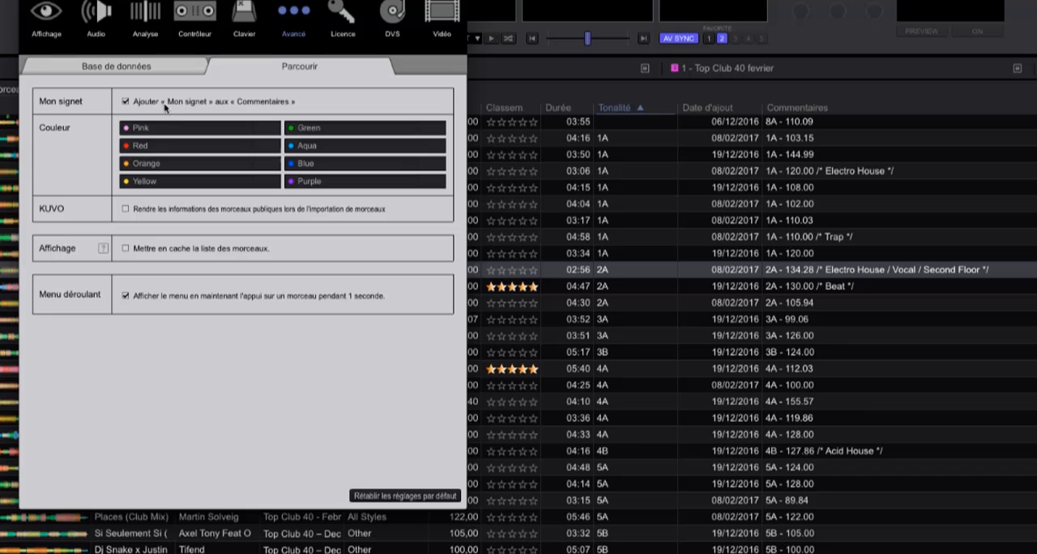
left_click(126, 102)
left_click(209, 278)
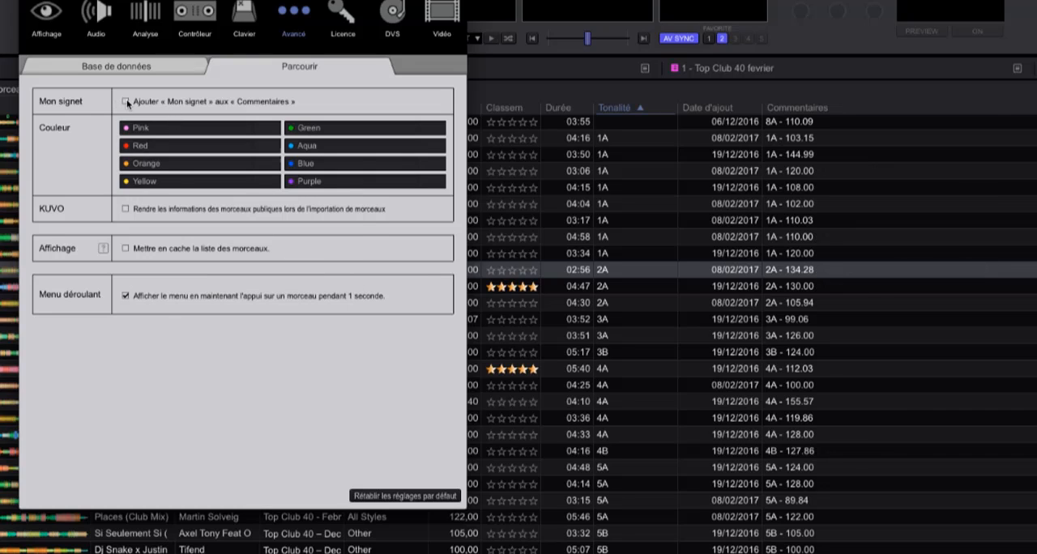
left_click(126, 102)
left_click(212, 278)
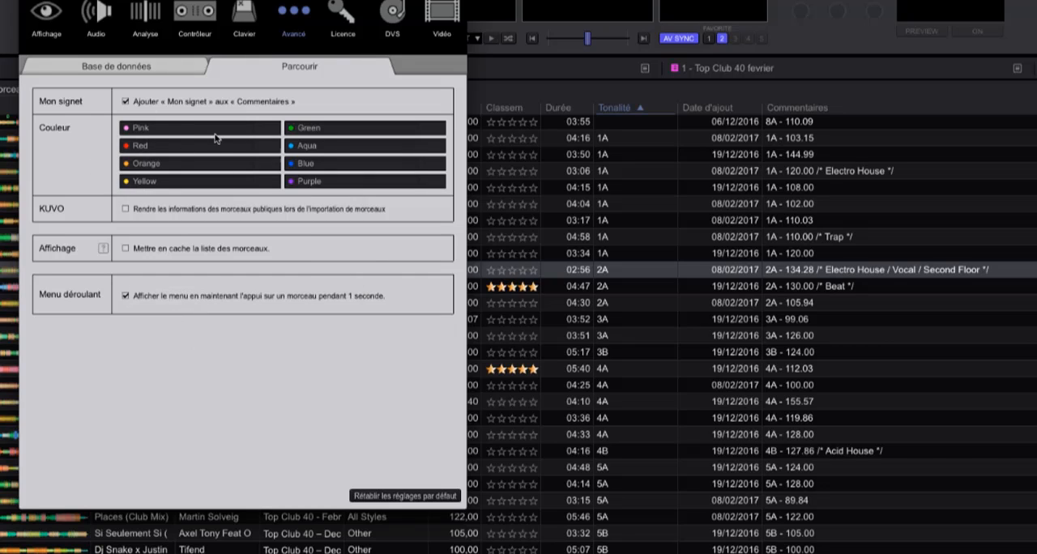
- Look over the colour and KUVO settings and read the help for the Mettre en cache la liste des morceaux option
left_click(244, 133)
left_click(125, 209)
left_click(103, 250)
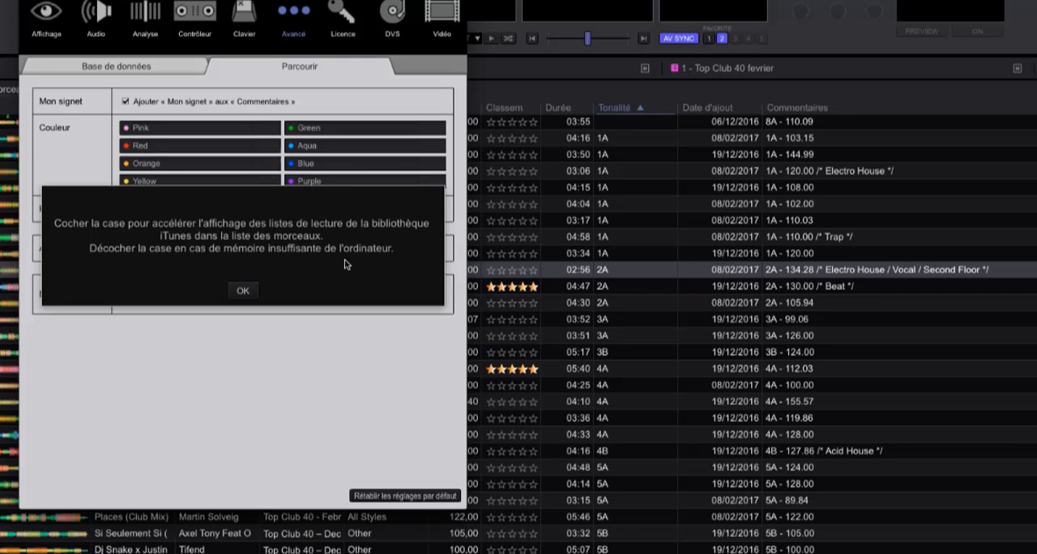
left_click(243, 292)
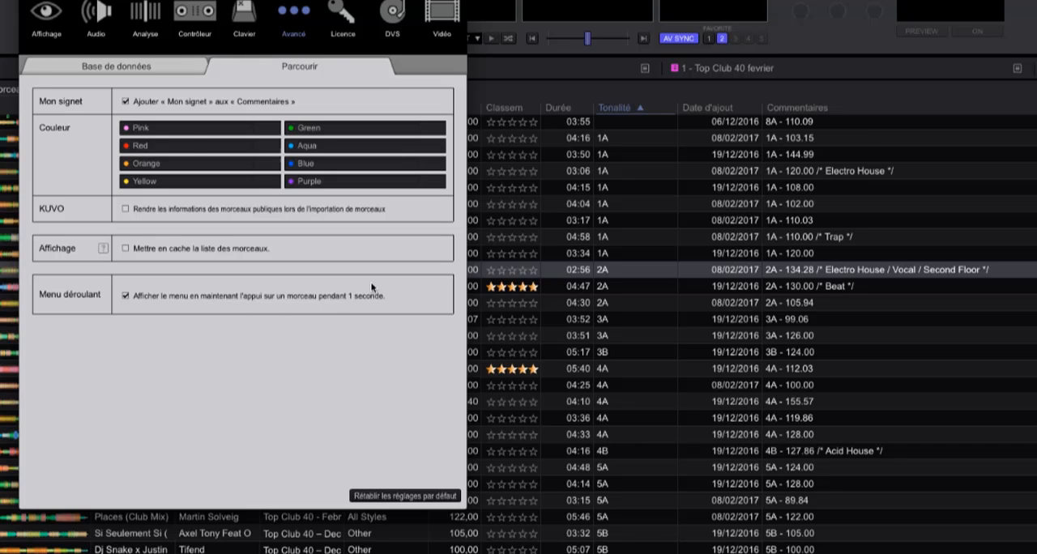
- Close Preferences and bring up the track options for the Dkr, Chantaje and Porto Rico tracks without applying any
left_click(30, 1)
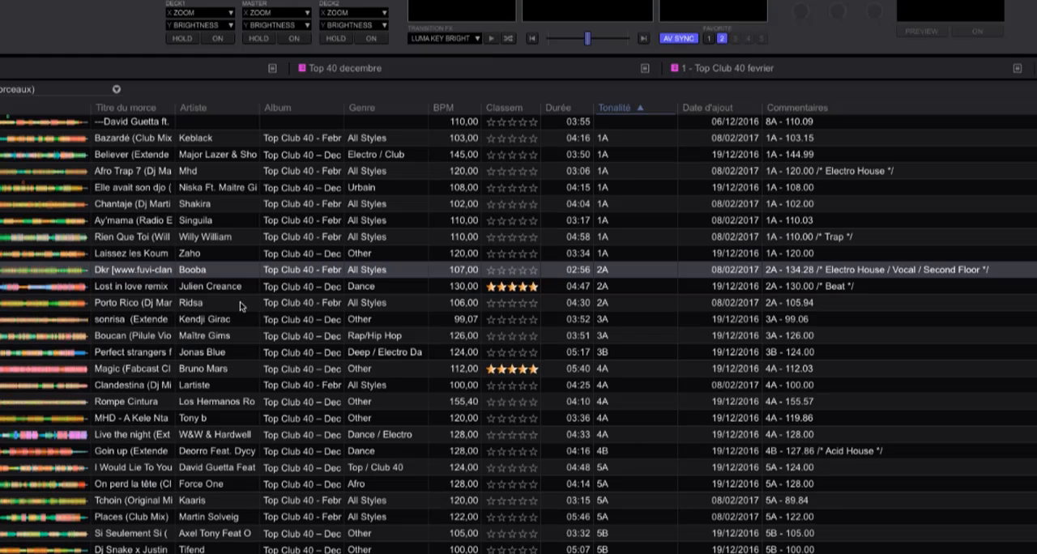
left_click(207, 274)
right_click(208, 274)
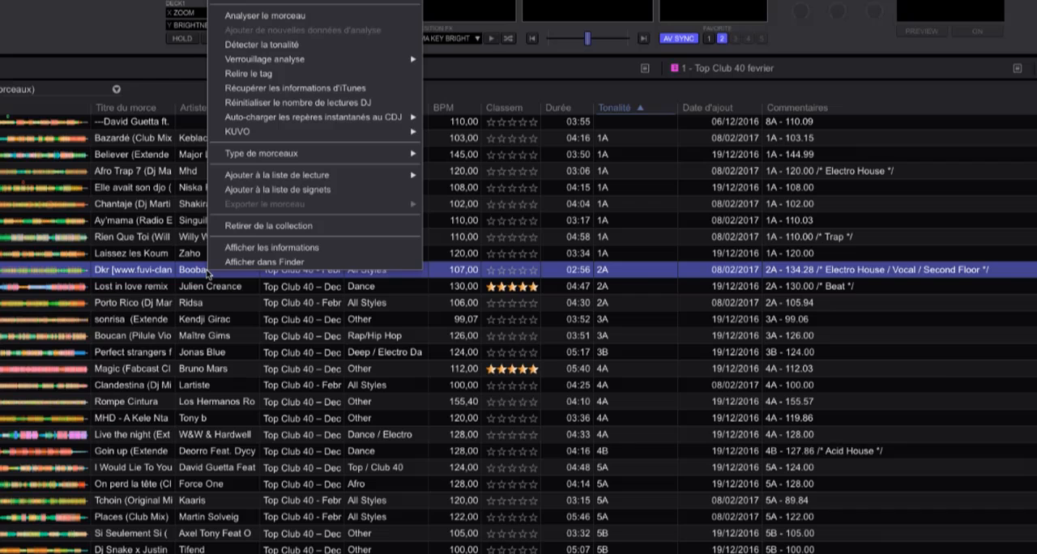
left_click(144, 205)
left_click(145, 205)
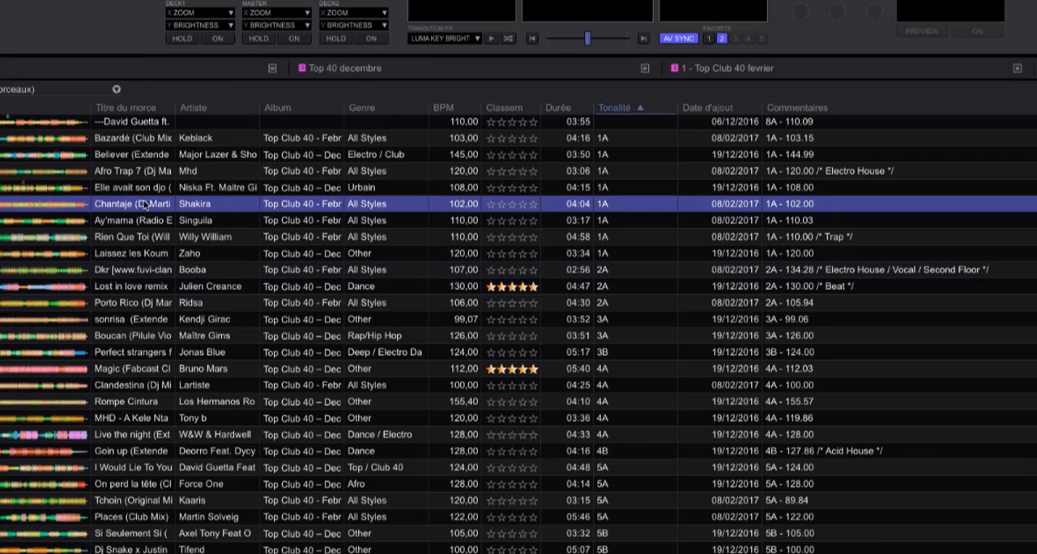
right_click(144, 204)
left_click(154, 306)
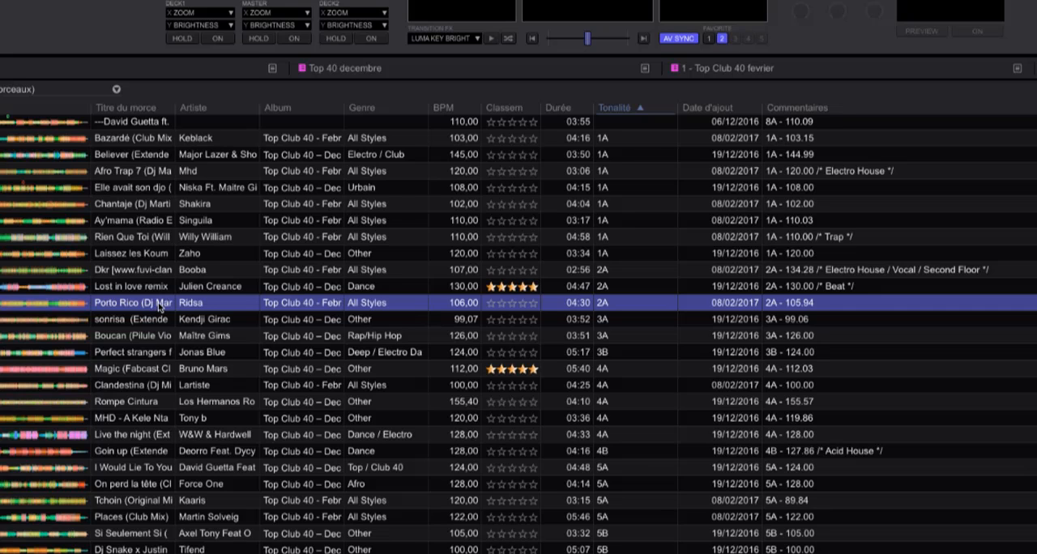
right_click(158, 306)
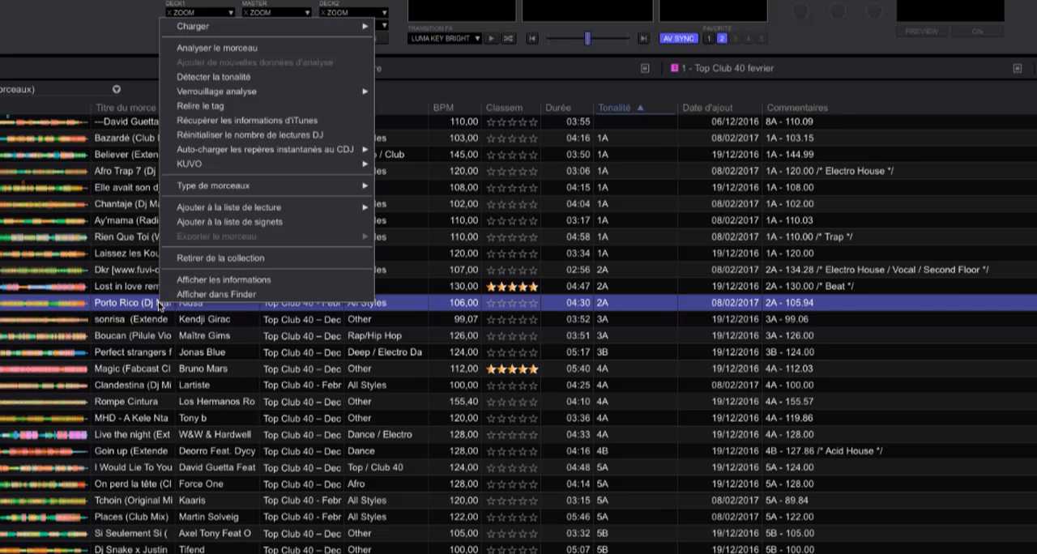
left_click(159, 306)
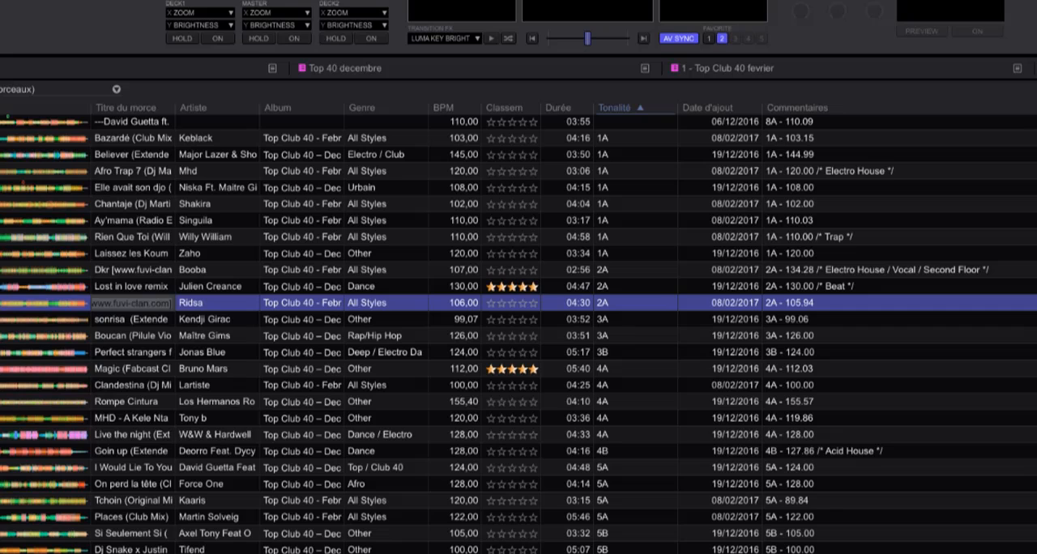
- Reopen Preferences to view the rekordbox dj licence activation and the DVS calibration settings
key("super+comma")
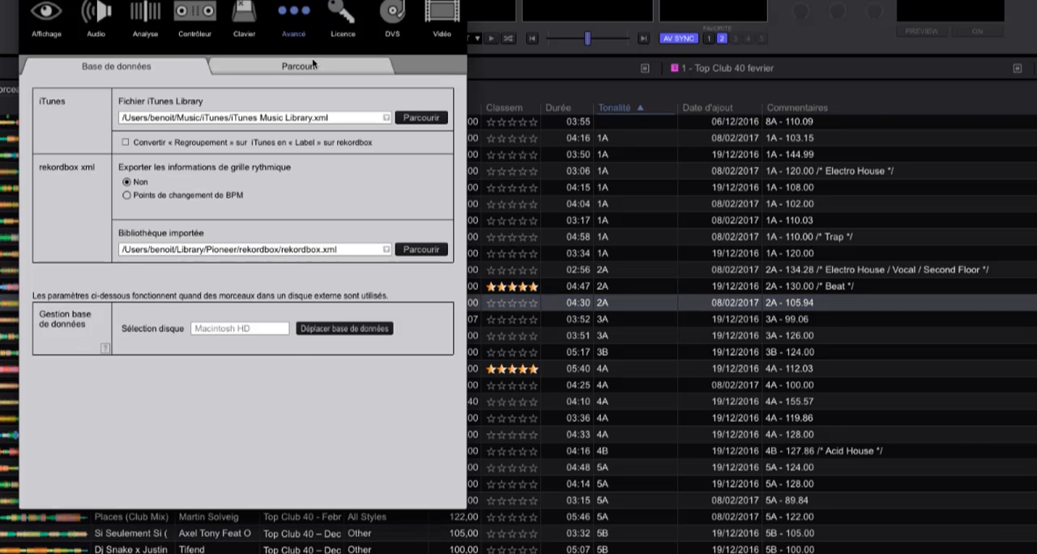
left_click(299, 68)
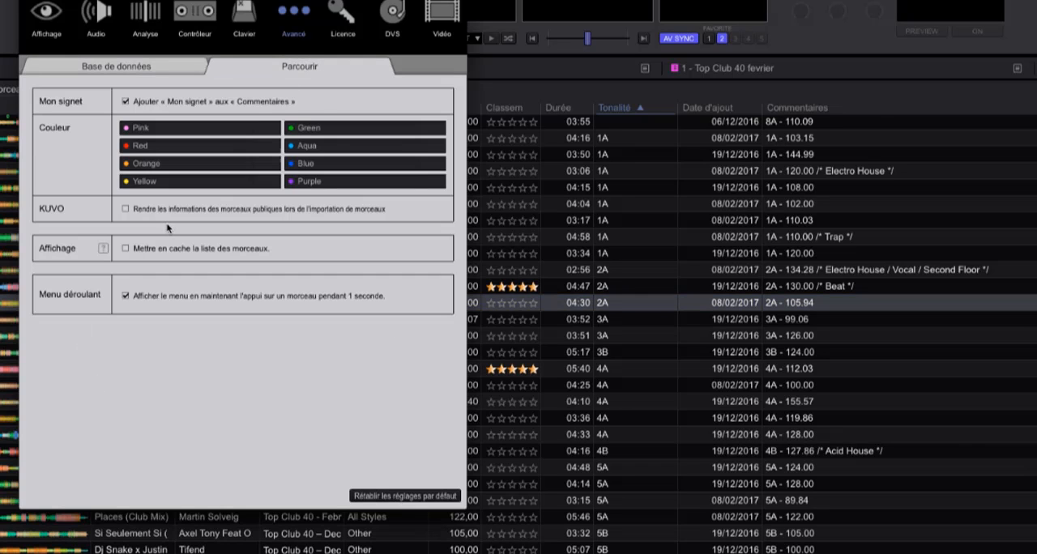
left_click(341, 18)
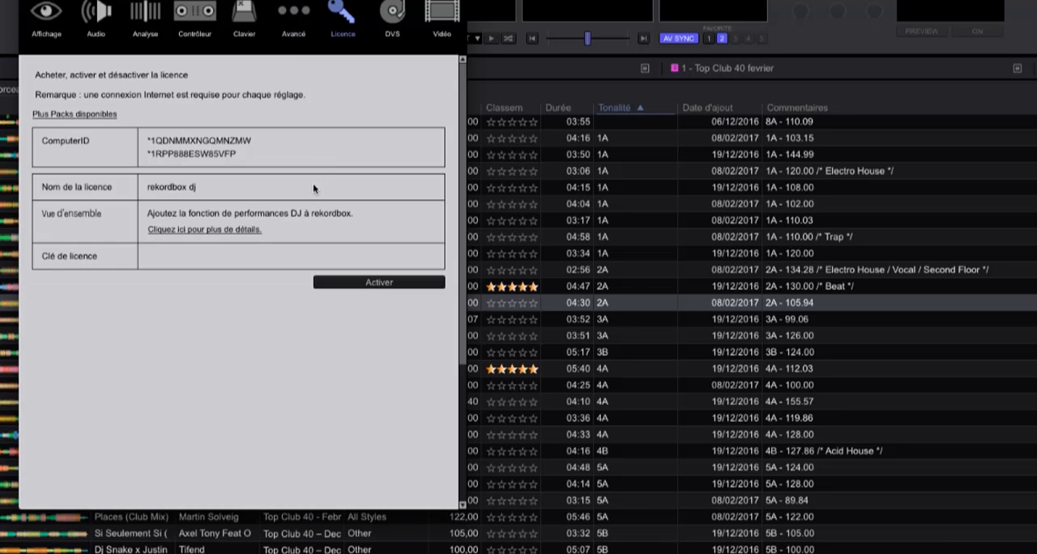
left_click(389, 283)
left_click(621, 231)
left_click(392, 16)
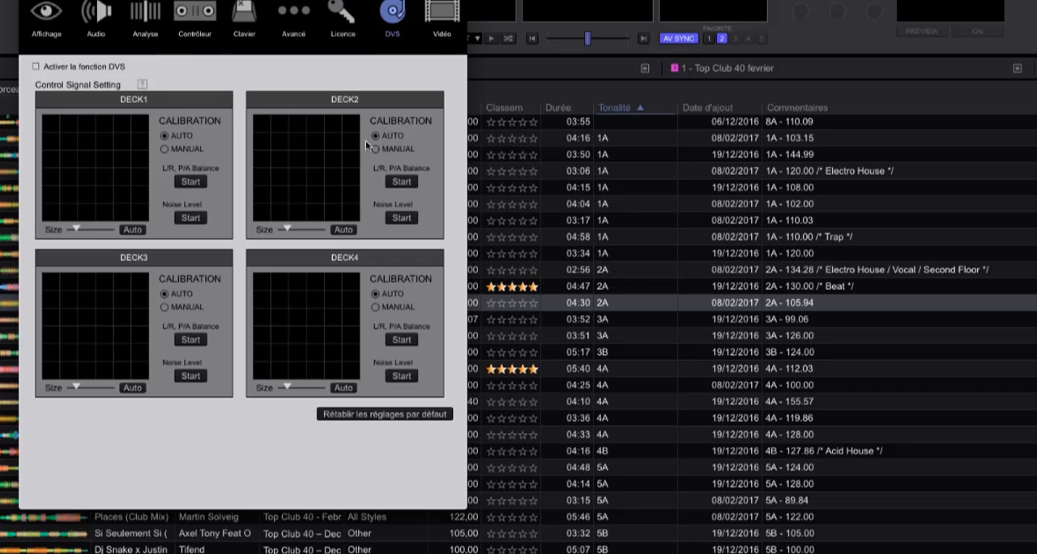
- Switch the DVS function on and off, reading the Control Signal Setting calibration help, and leave DVS disabled
left_click(36, 66)
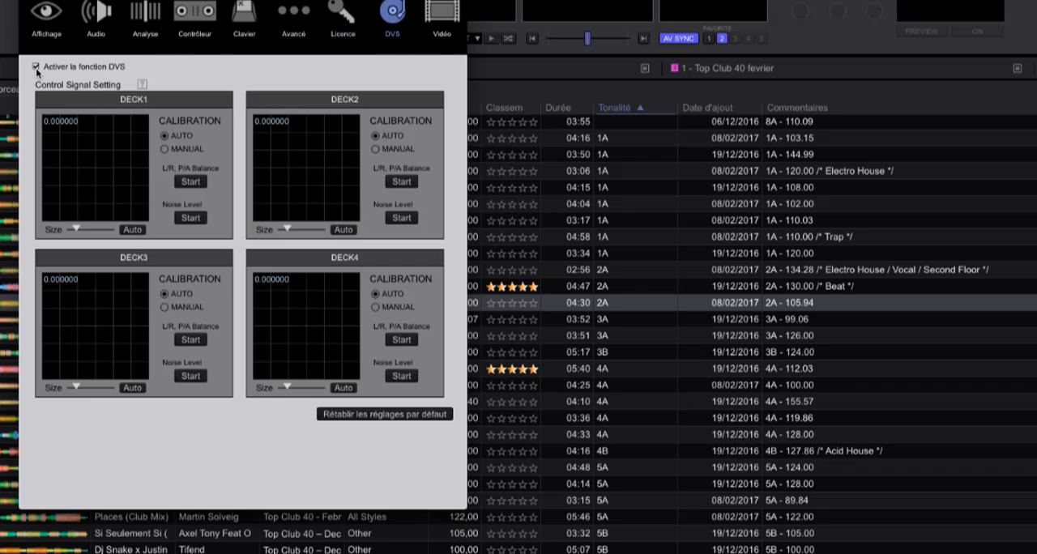
left_click(35, 67)
left_click(35, 67)
left_click(143, 86)
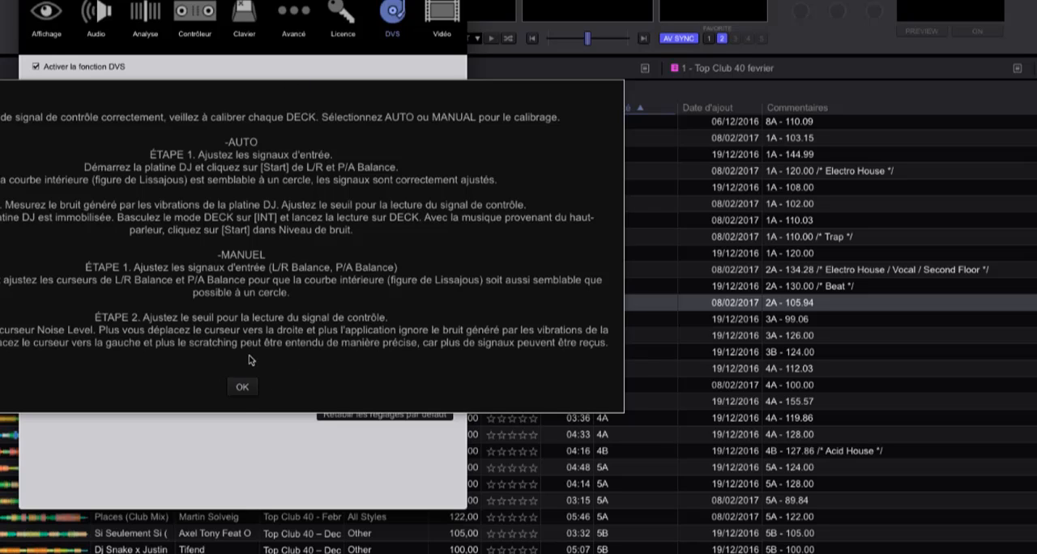
left_click(242, 387)
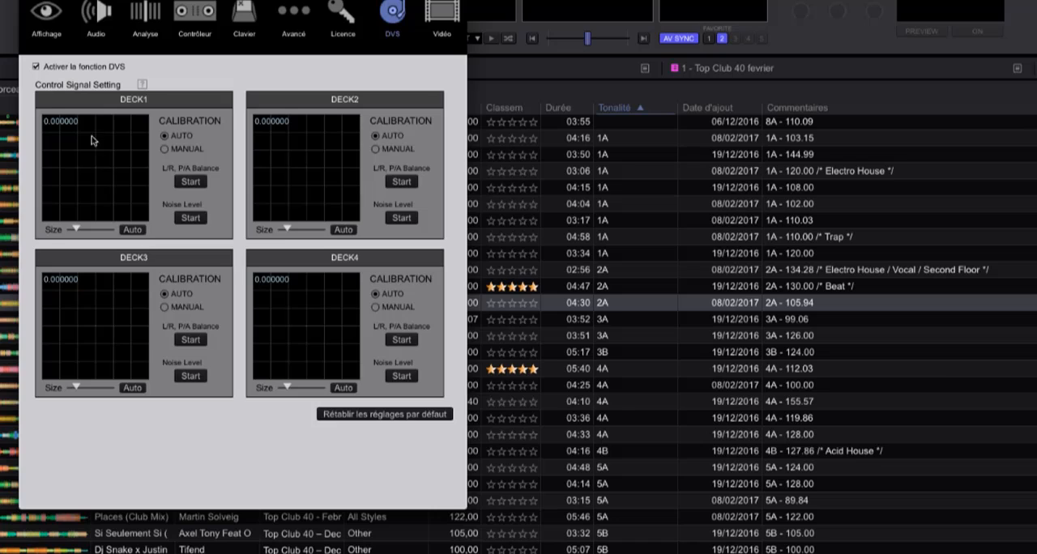
left_click(36, 67)
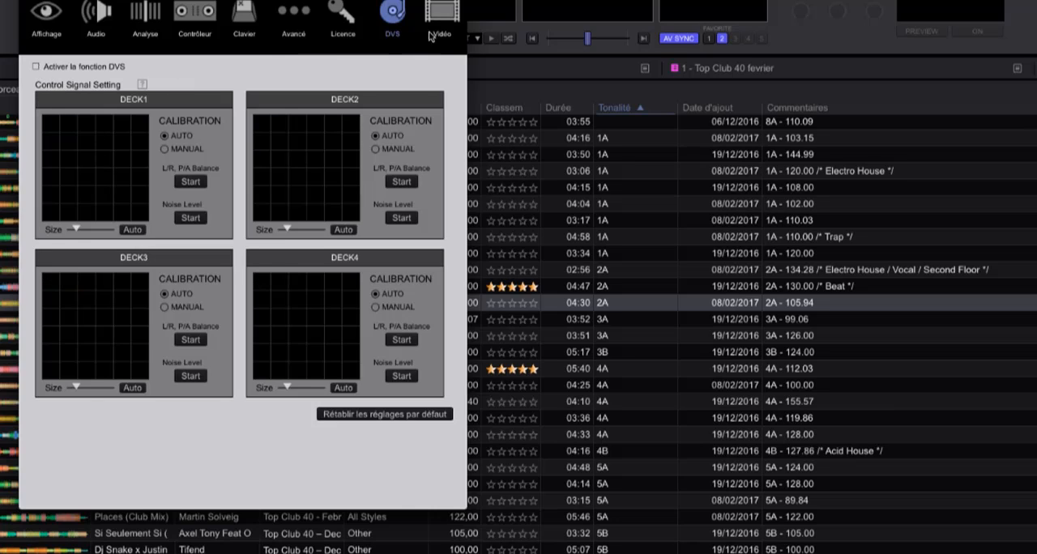
- In the Vidéo preferences, switch Activer la fonction vidéo off and back on
left_click(430, 37)
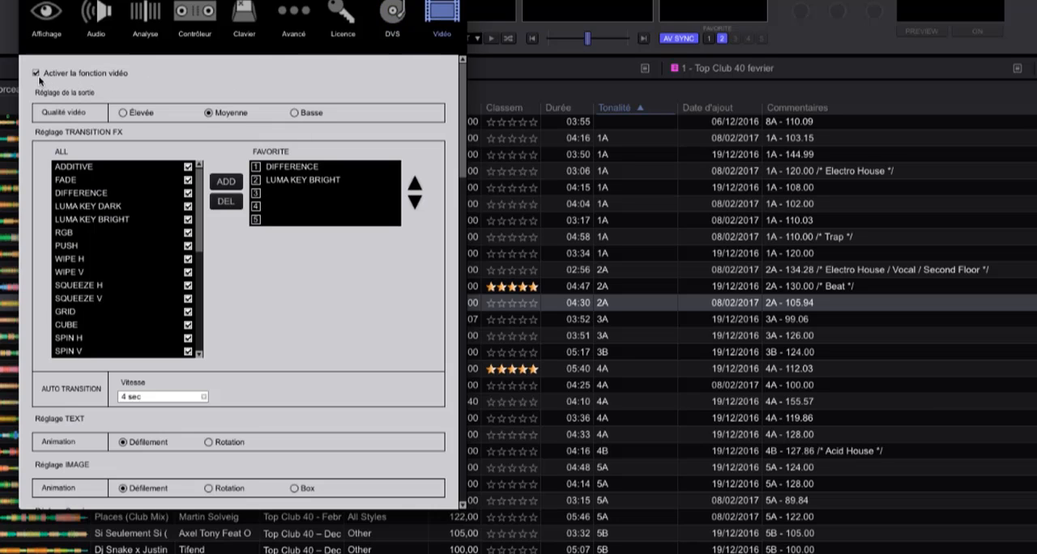
left_click(35, 74)
left_click(35, 73)
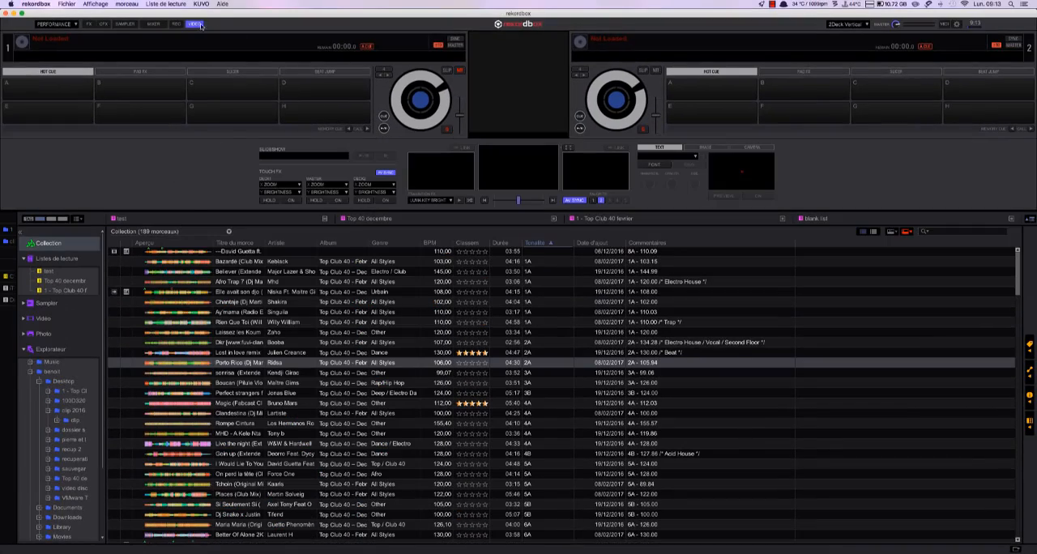
- Hide and show the video panel twice, view the Vidéo library in the browser, and return to Collection
left_click(196, 26)
left_click(196, 26)
left_click(197, 27)
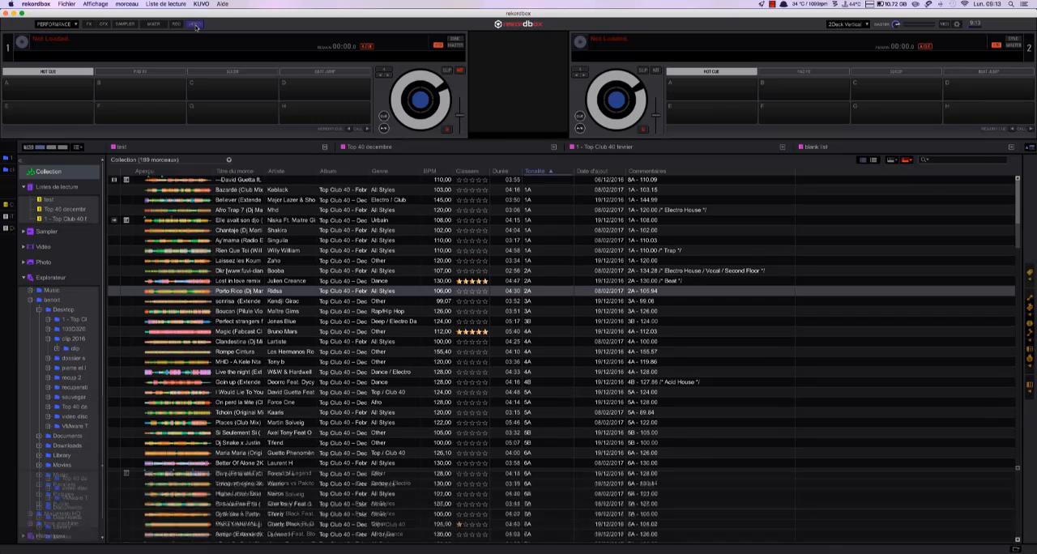
left_click(196, 26)
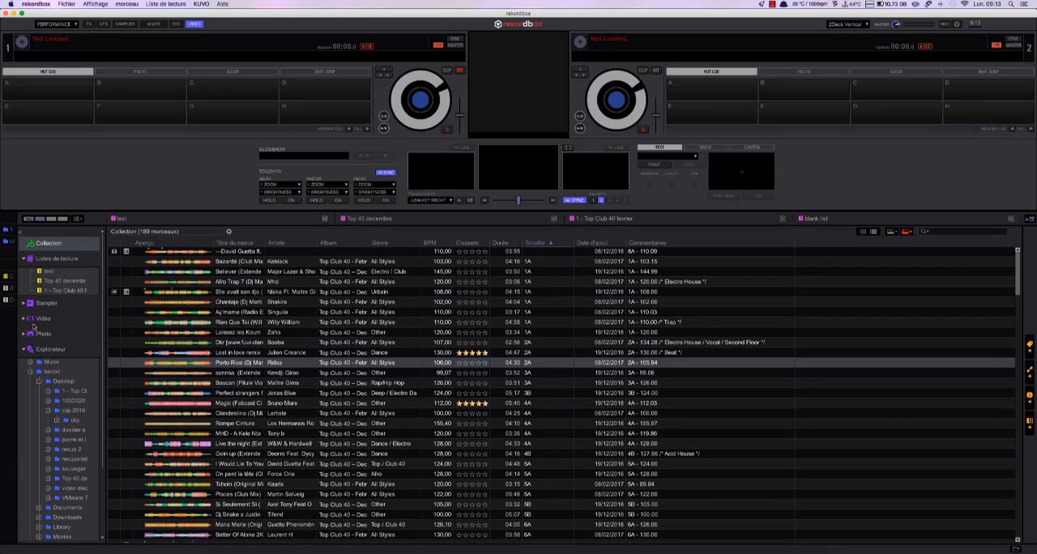
left_click(45, 322)
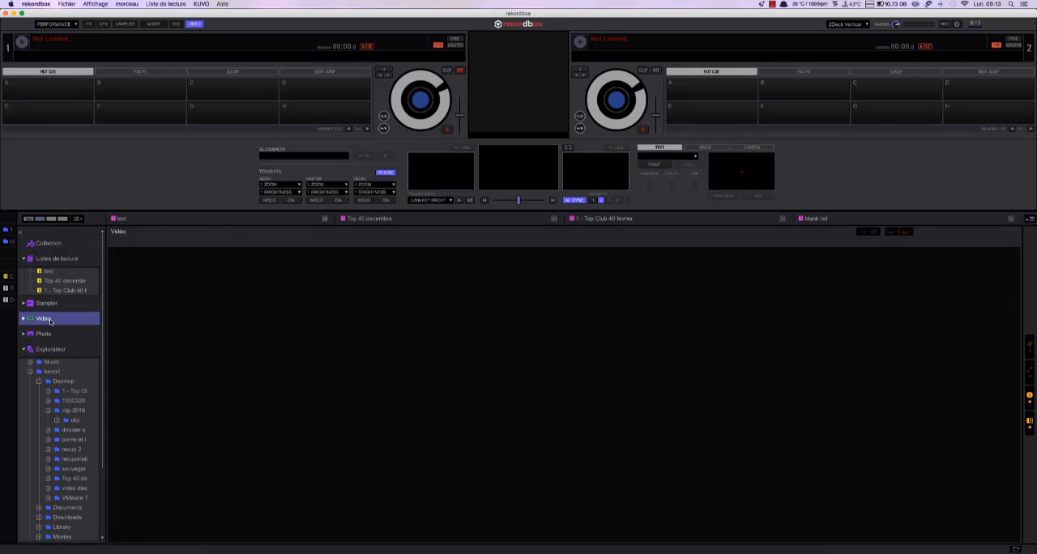
left_click(45, 244)
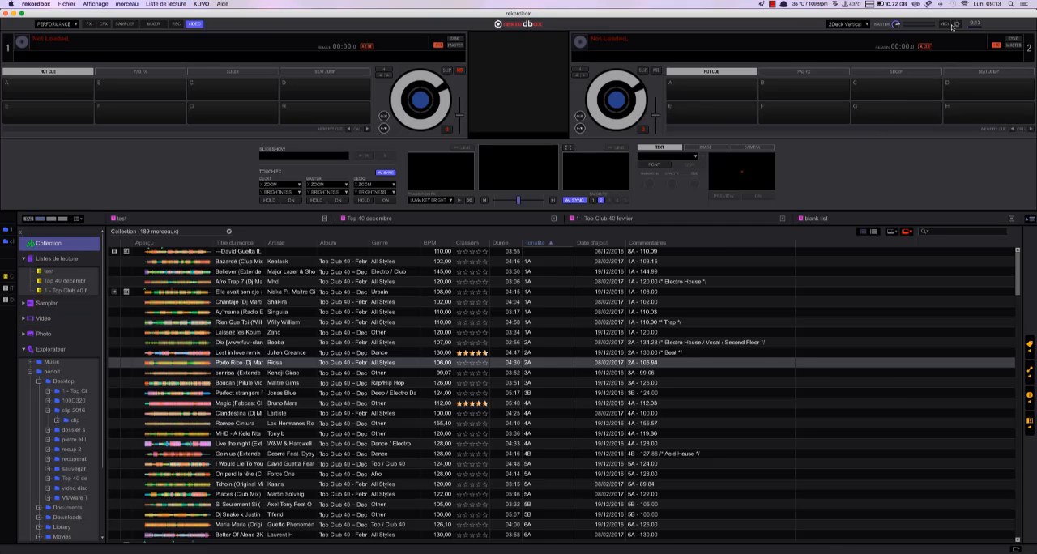
- Reopen Preferences and examine all Vidéo settings, from output quality and TRANSITION FX through slideshow, delay compensation and TOUCH FX to Syphon output
left_click(956, 24)
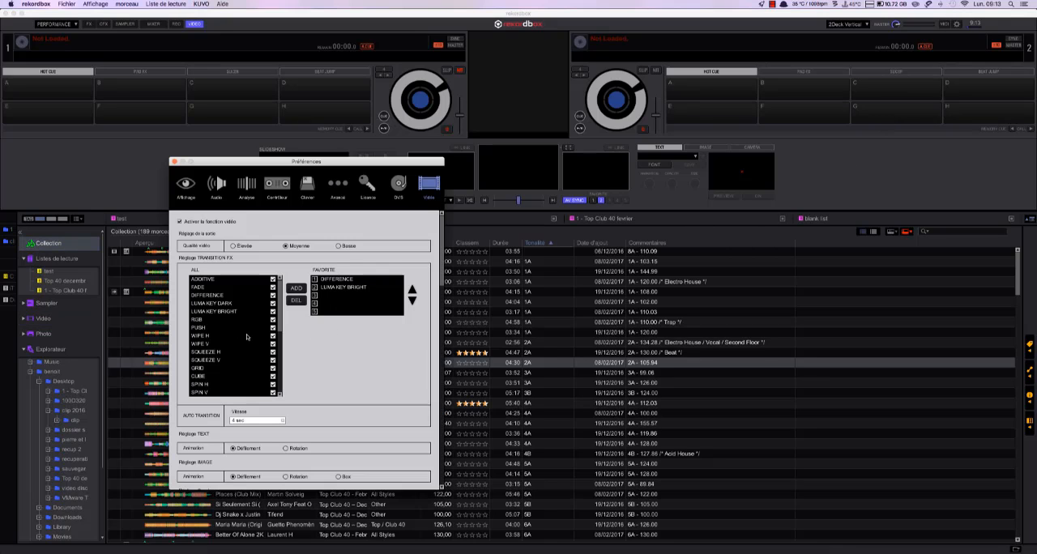
scroll(334, 297, "down", 10)
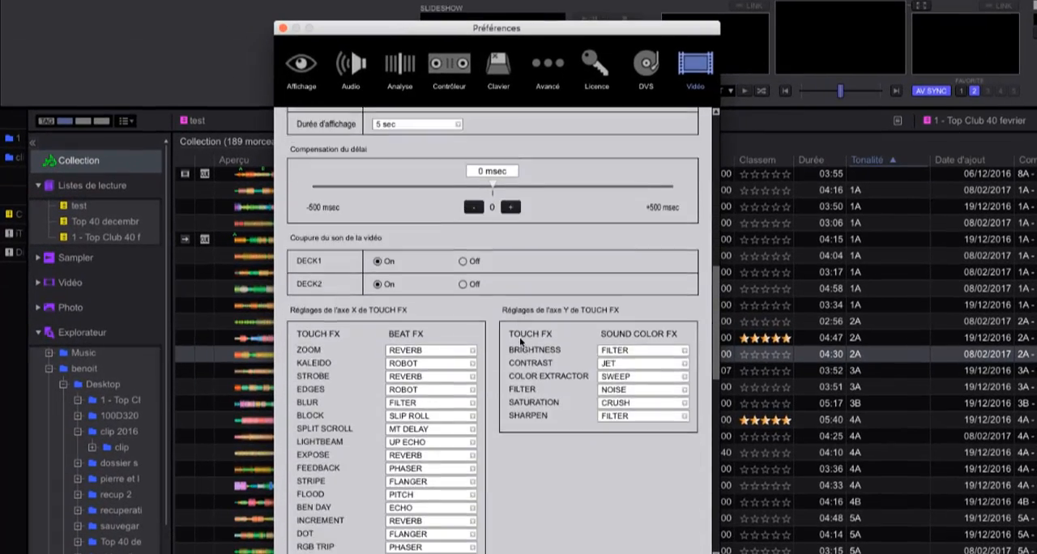
scroll(520, 340, "down", 10)
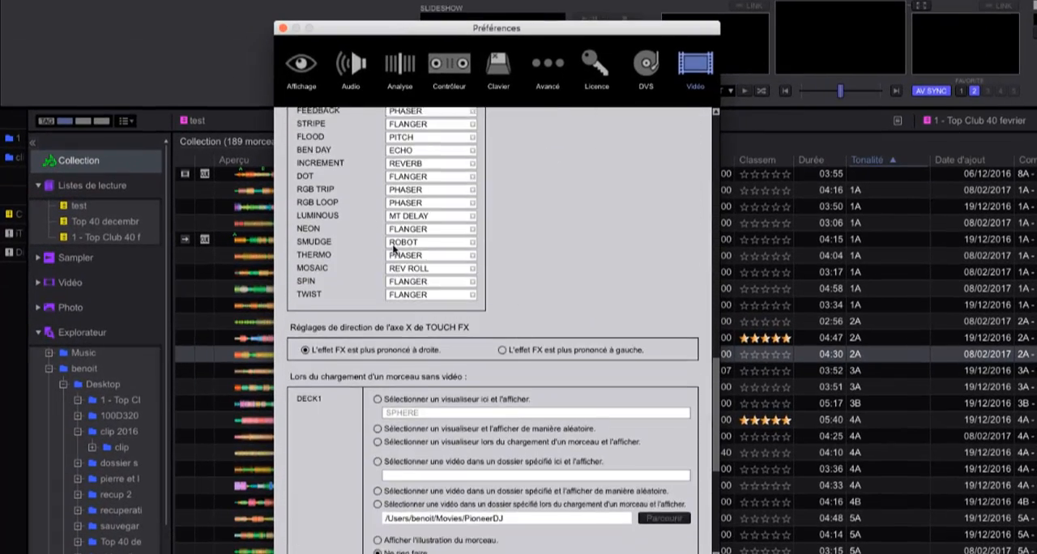
scroll(330, 259, "up", 2)
scroll(356, 271, "down", 5)
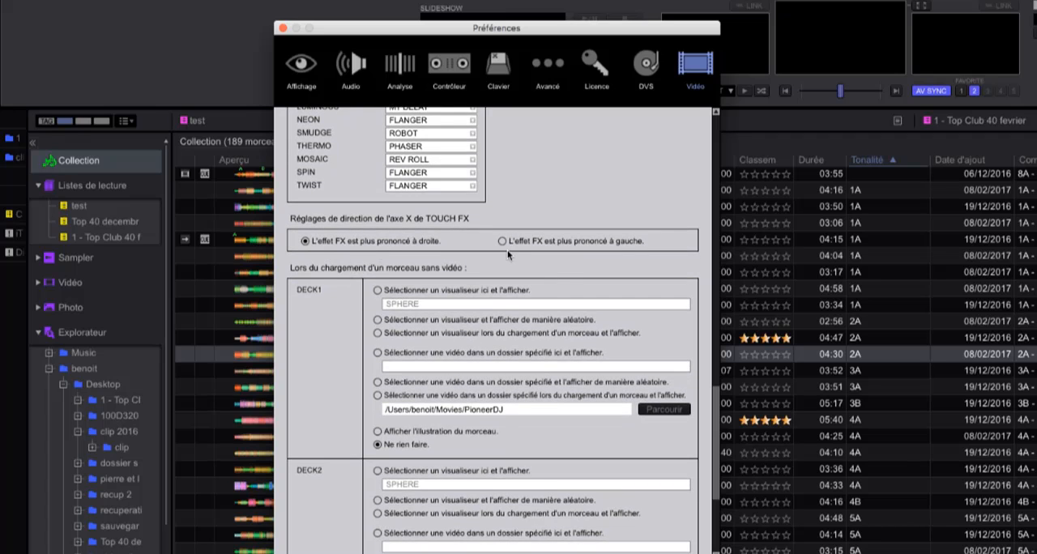
scroll(512, 337, "down", 2)
scroll(511, 337, "up", 10)
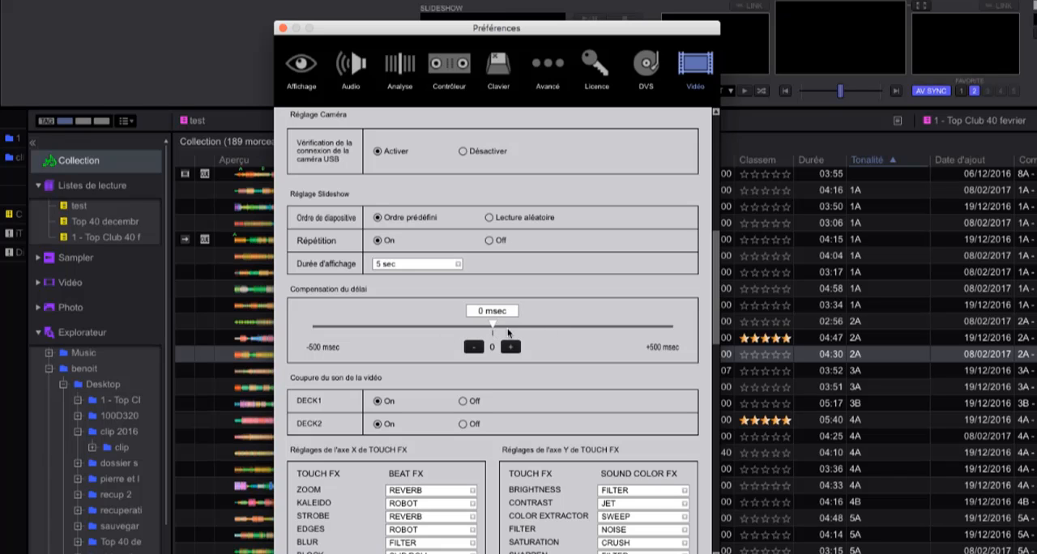
scroll(530, 328, "up", 1)
scroll(556, 344, "up", 5)
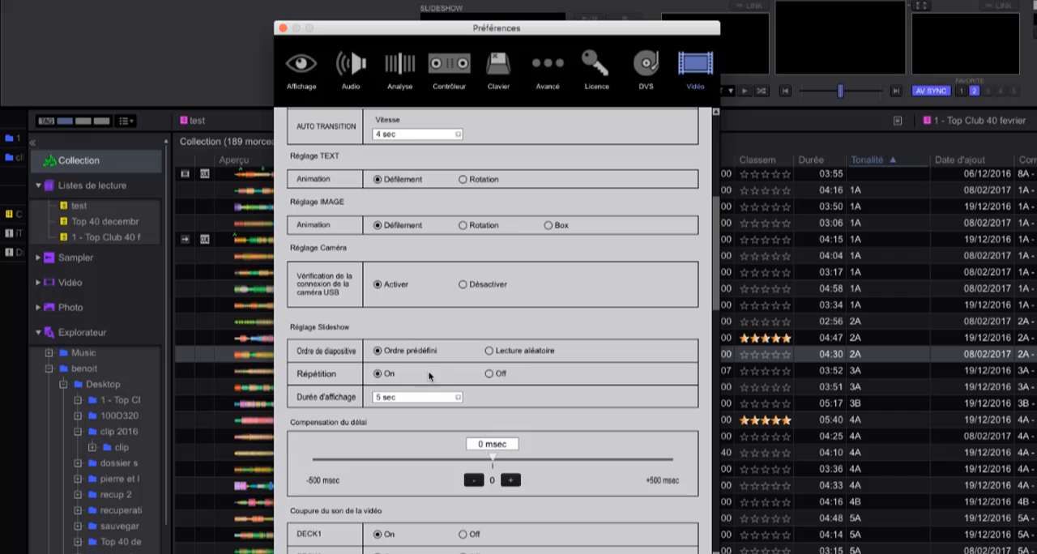
scroll(523, 393, "up", 3)
scroll(490, 191, "up", 10)
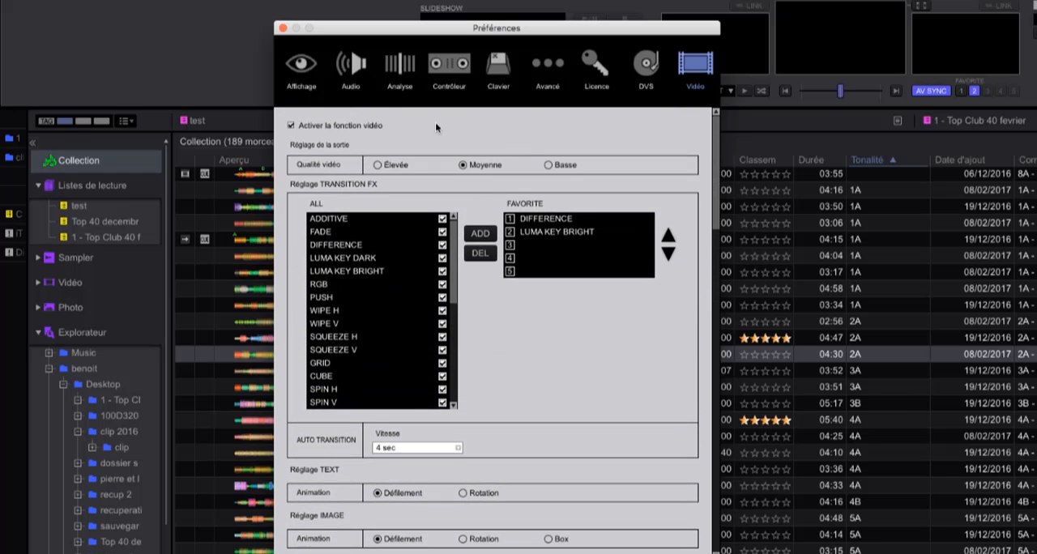
scroll(521, 305, "down", 12)
scroll(532, 322, "down", 20)
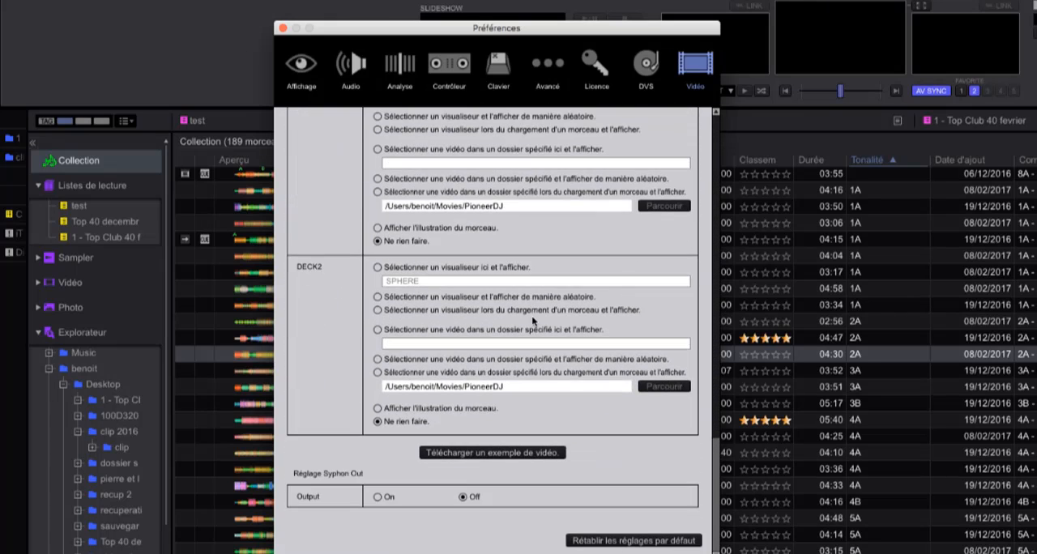
scroll(532, 321, "up", 20)
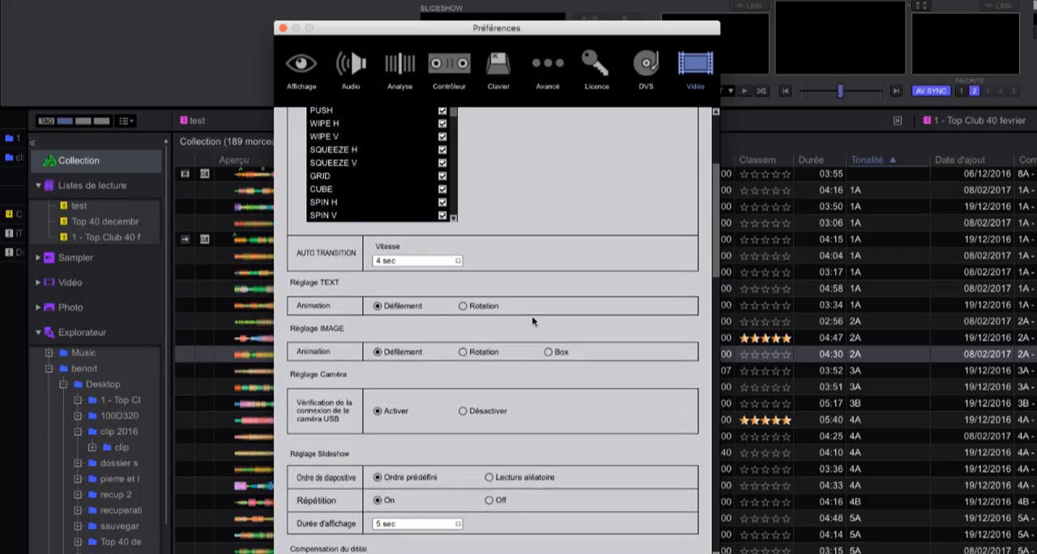
scroll(532, 322, "up", 5)
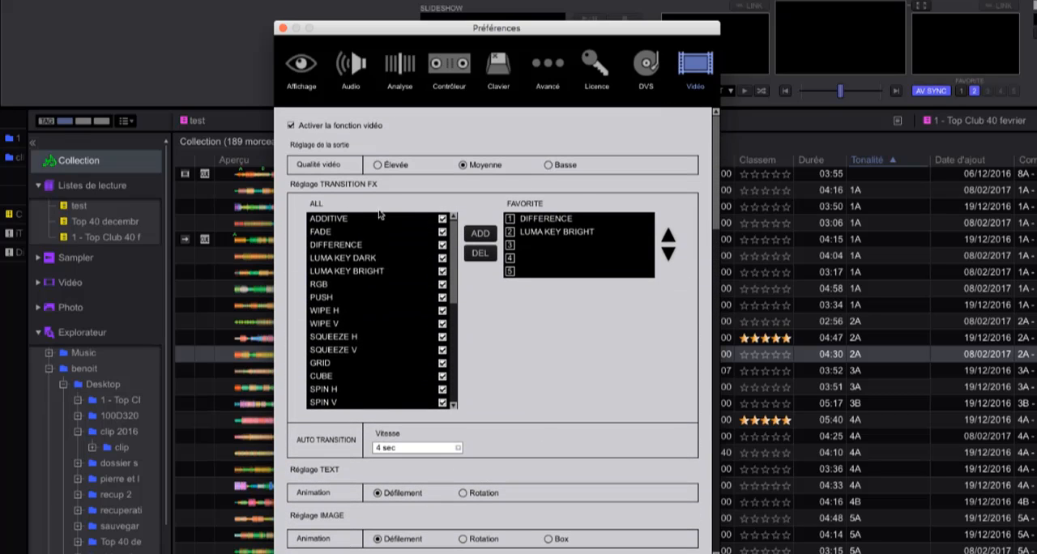
- Add RGB and SQUEEZE H to the TRANSITION FX favourites and close Preferences
left_click(329, 285)
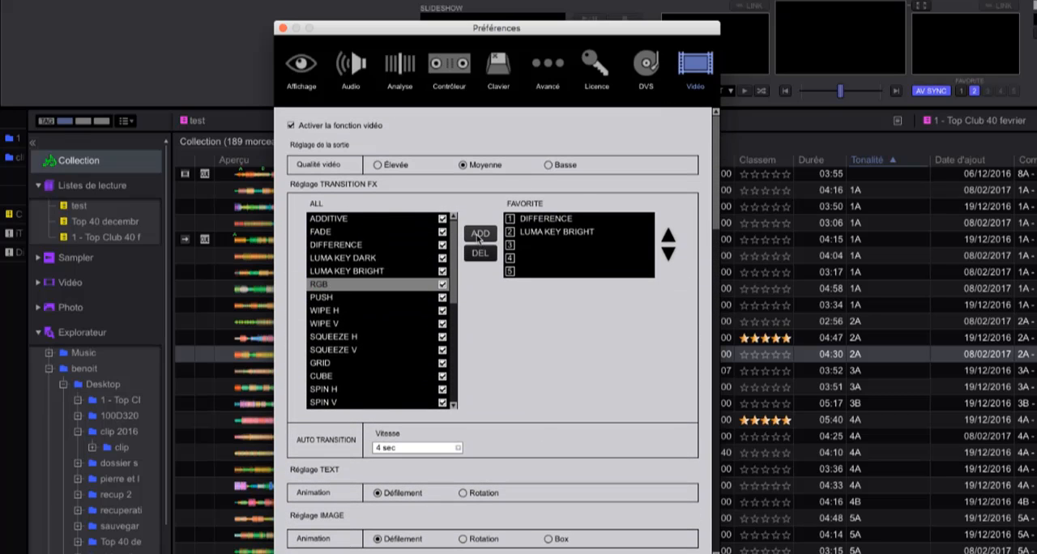
left_click(480, 233)
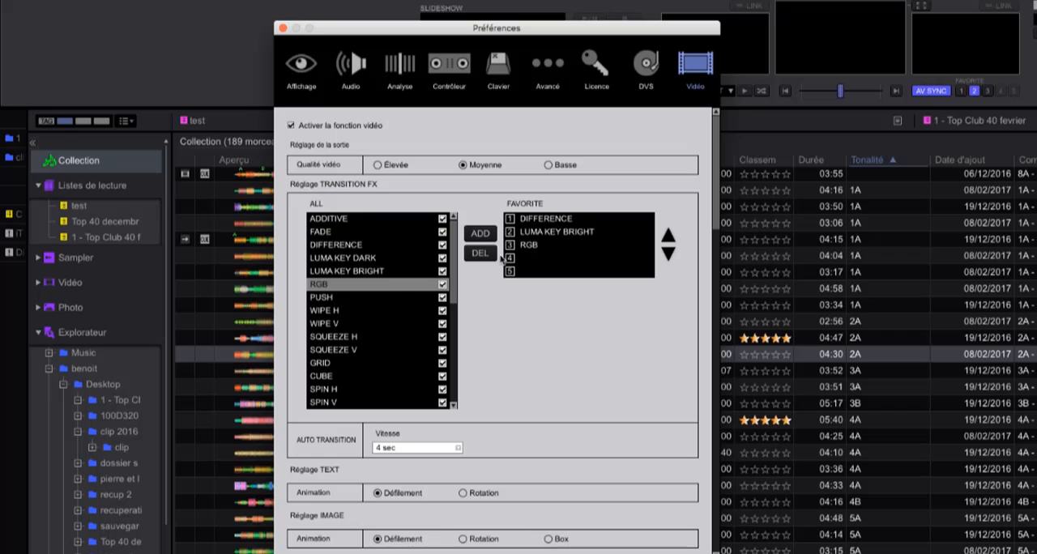
left_click(333, 337)
left_click(478, 234)
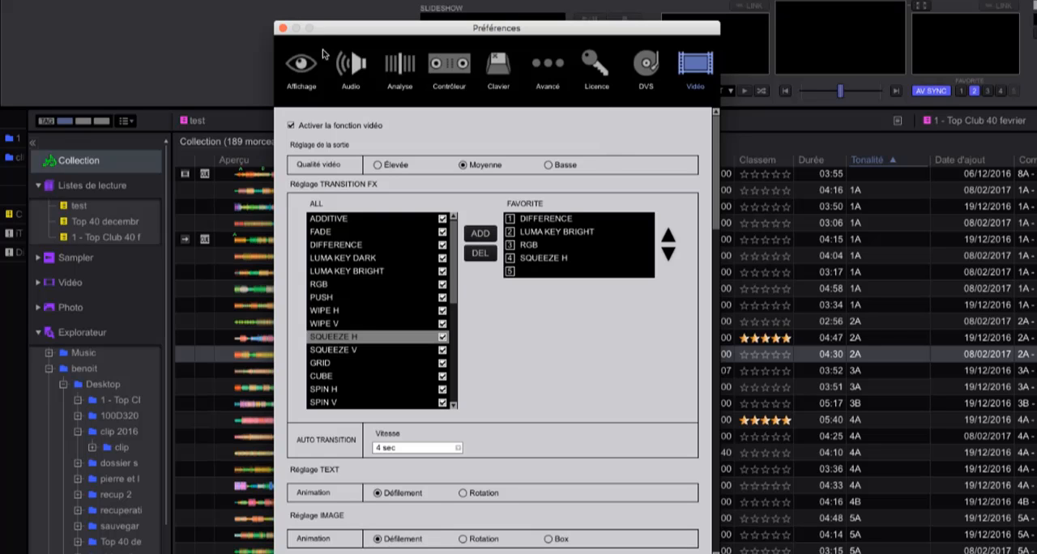
left_click(283, 29)
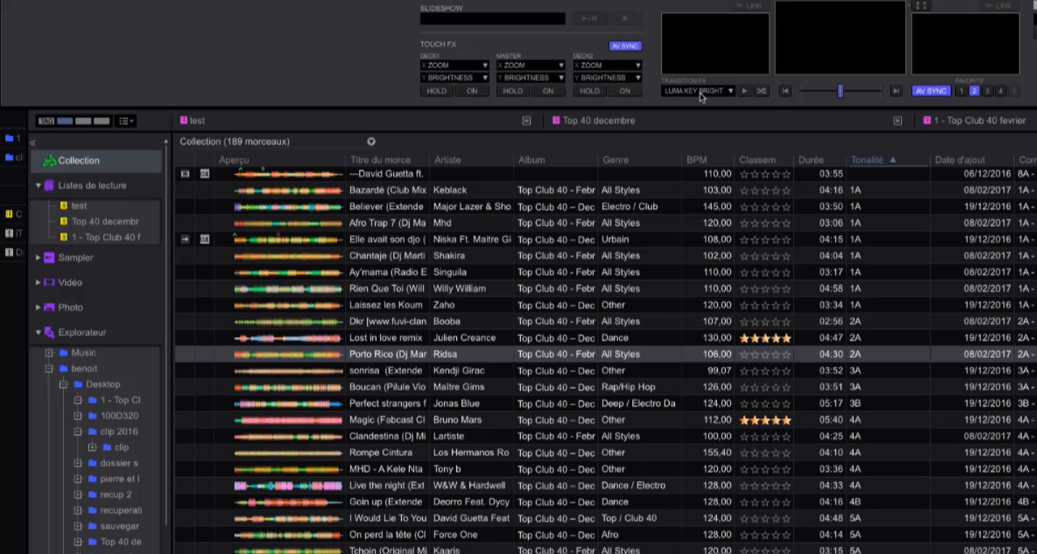
- View the available transition effects and switch between favourites 1, 2 and 3, ending on favourite 3, RGB
left_click(727, 93)
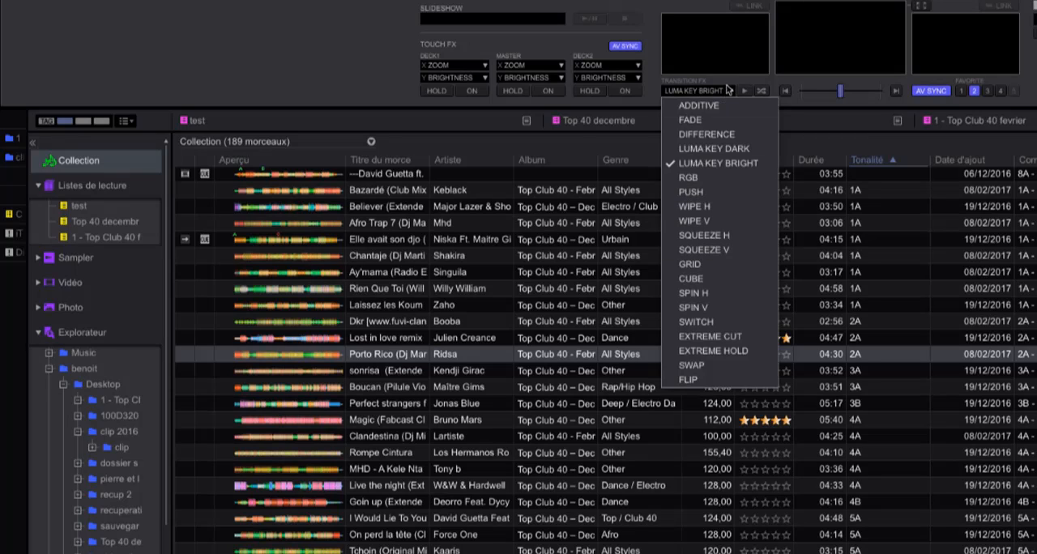
left_click(727, 92)
left_click(961, 91)
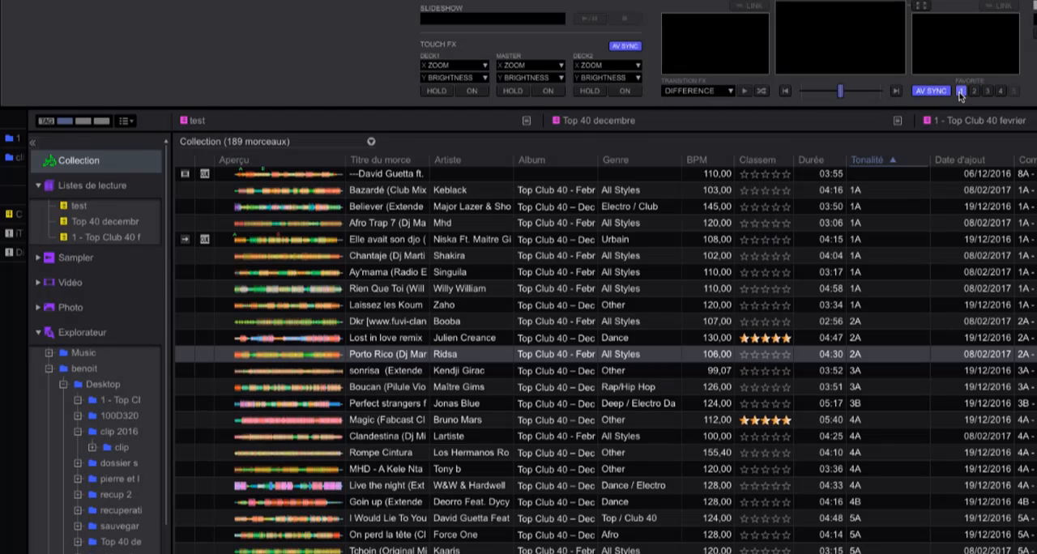
left_click(974, 92)
left_click(988, 92)
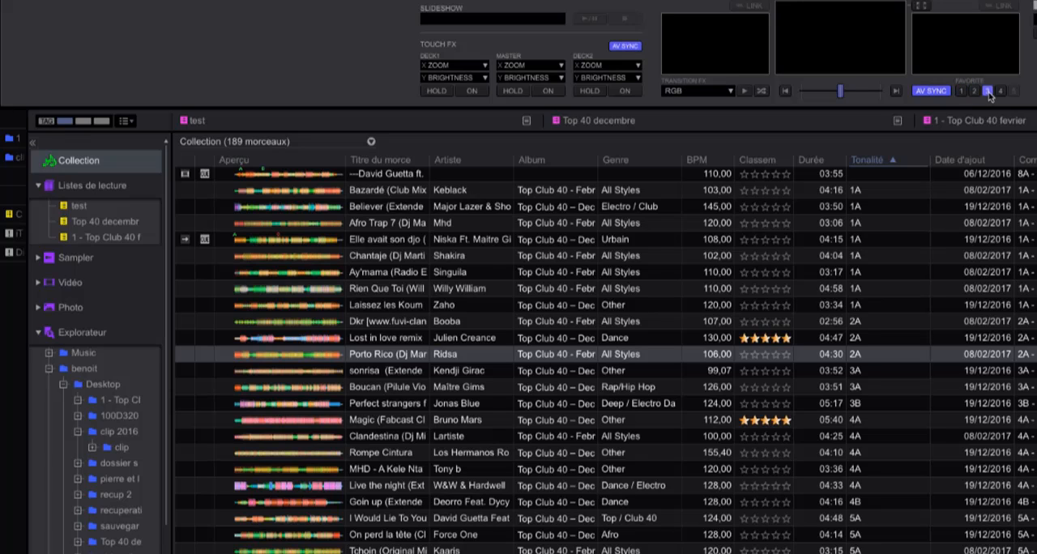
left_click(972, 94)
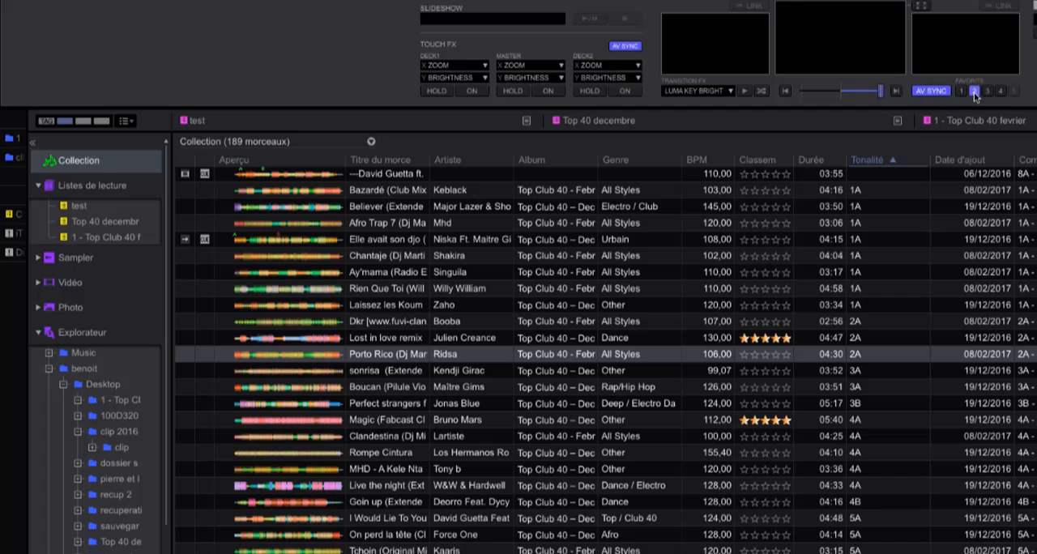
left_click(987, 92)
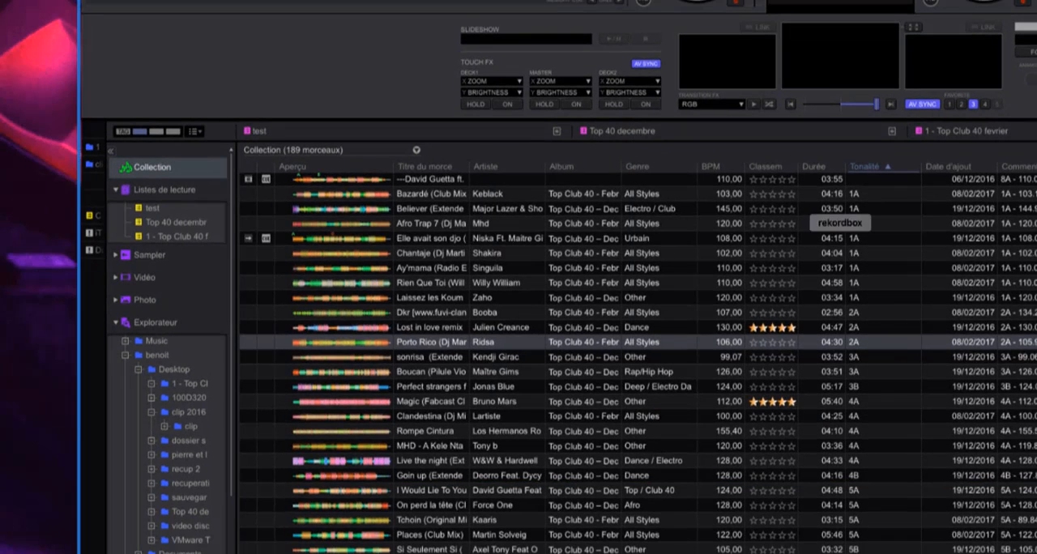
- Reopen Preferences and revisit the Affichage, Contrôleur, Clavier, Avancé, Licence, DVS and Vidéo categories
key("super+comma")
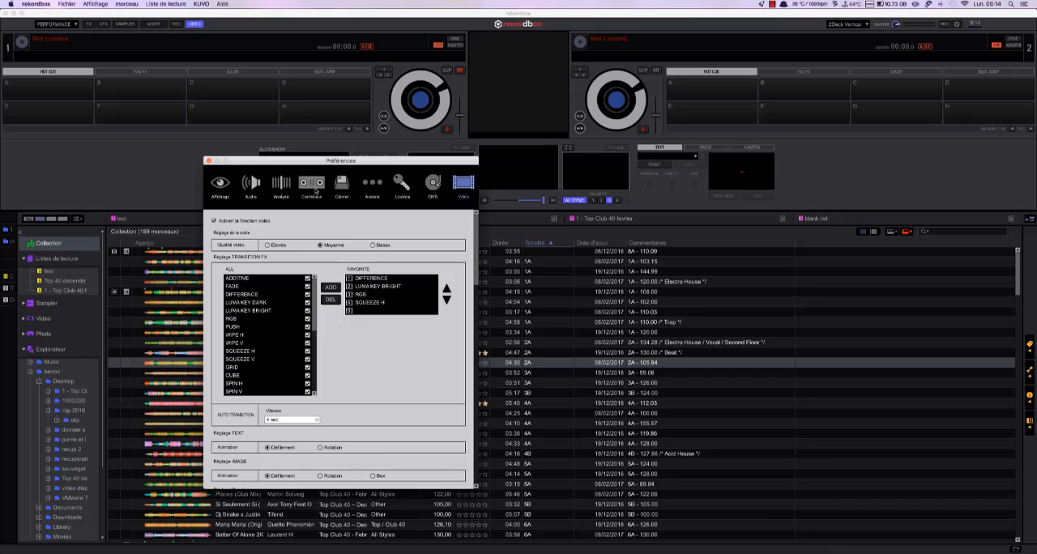
left_click(220, 185)
left_click(306, 190)
left_click(342, 187)
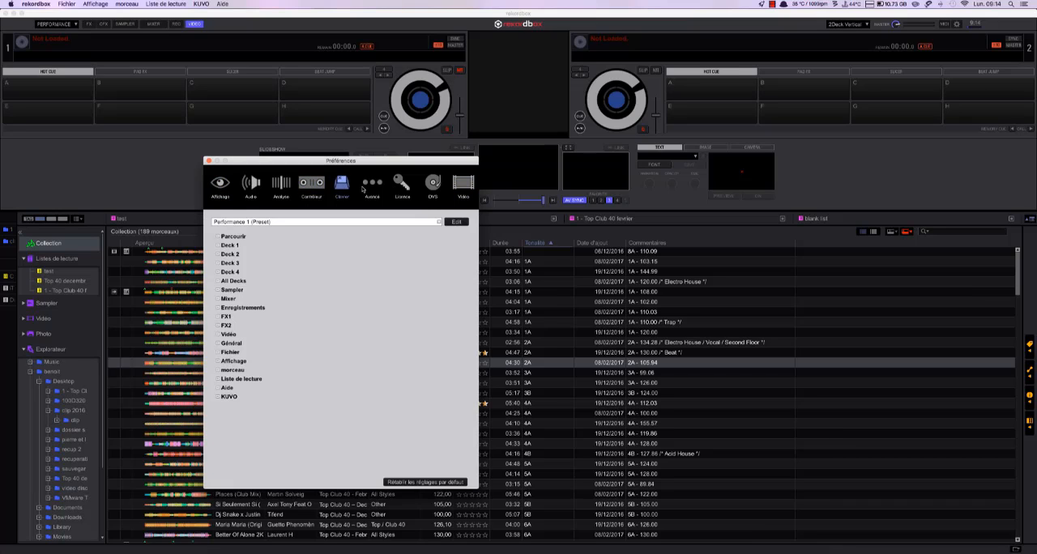
left_click(372, 185)
left_click(402, 185)
left_click(433, 185)
left_click(463, 185)
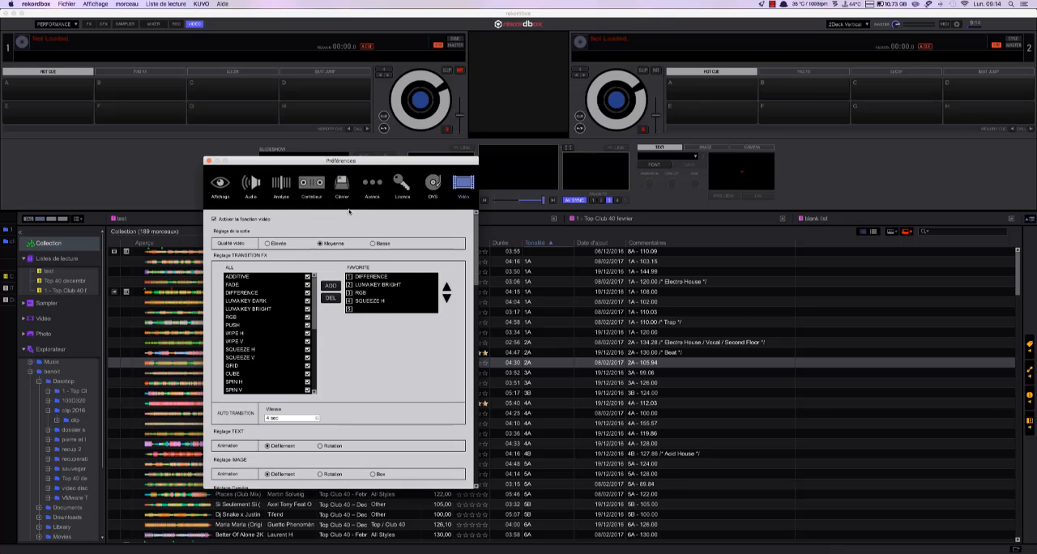
- View the Deck and Mixer settings under Contrôleur and return to the Affichage preferences
left_click(312, 192)
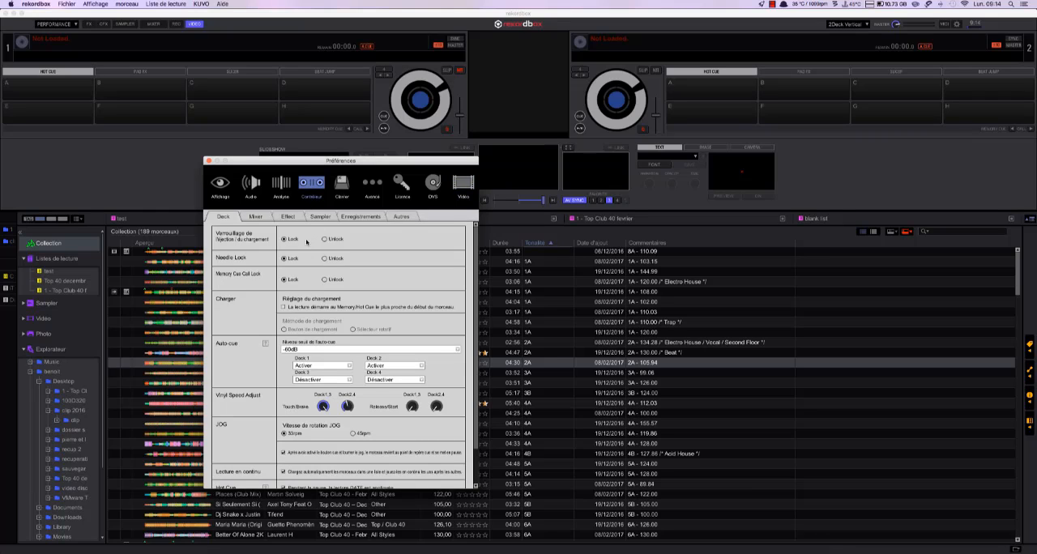
left_click(255, 216)
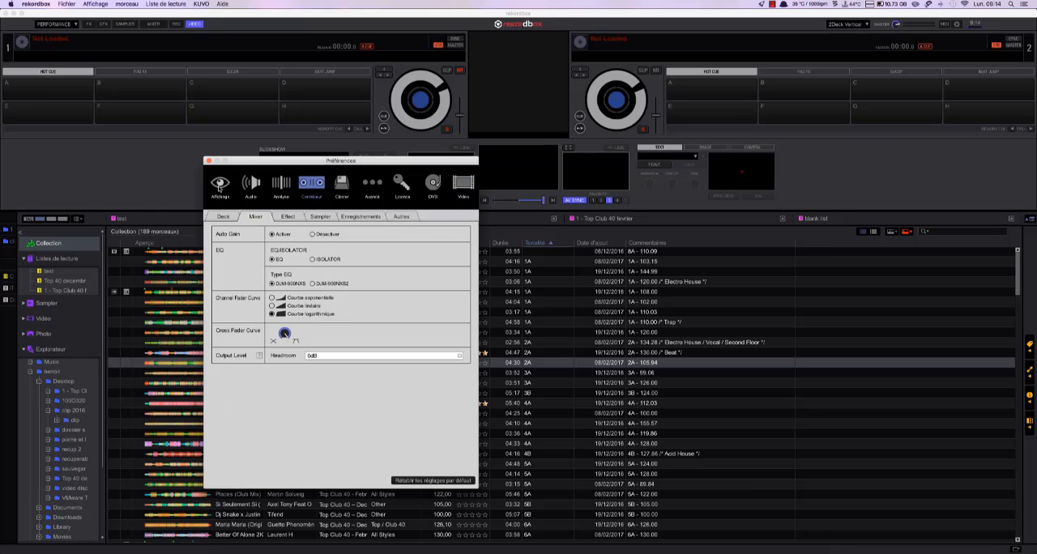
left_click(218, 187)
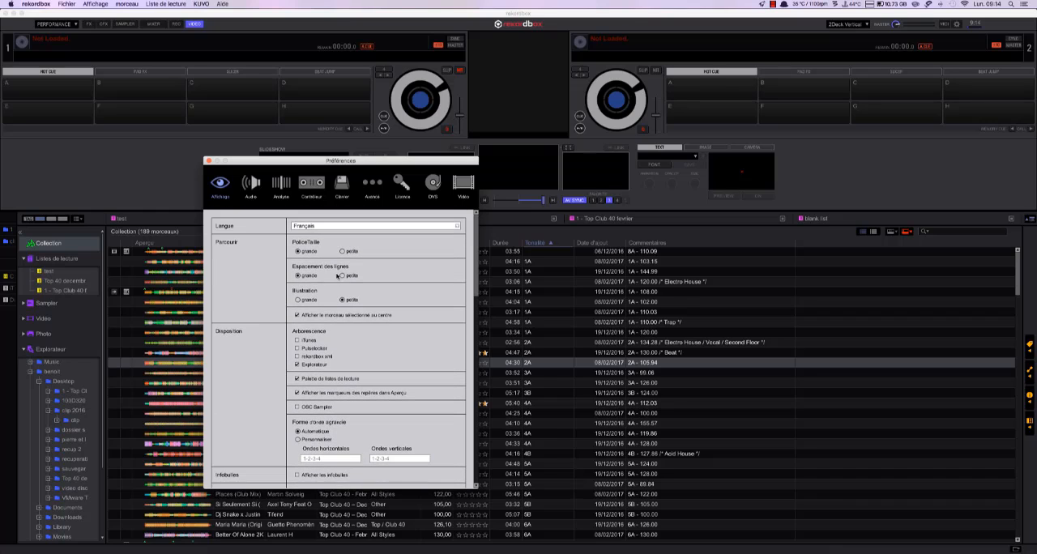